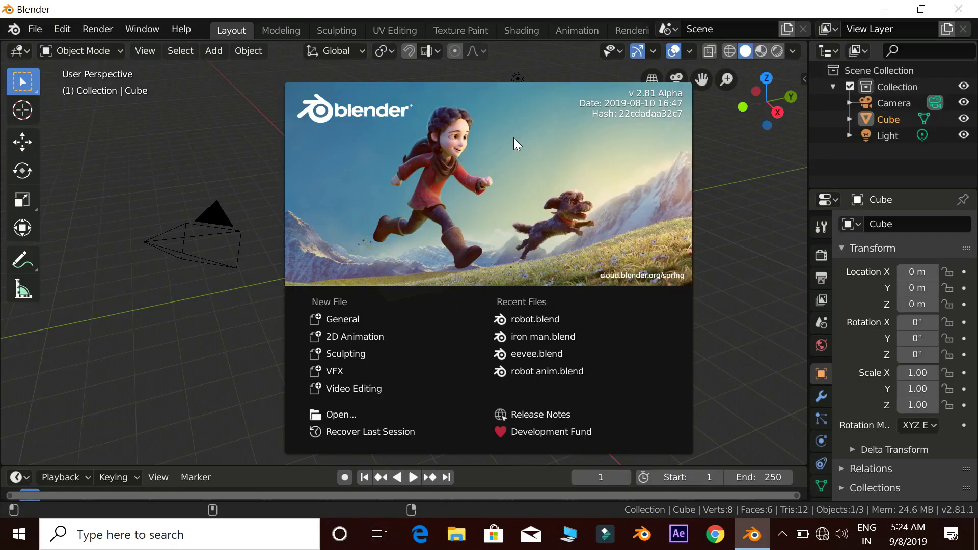
# Step: Dismiss the splash screen and delete the default cube
pyautogui.click(505, 151)
pyautogui.moveTo(465, 223); pyautogui.dragTo(377, 243, button='middle')
pyautogui.press('Delete')
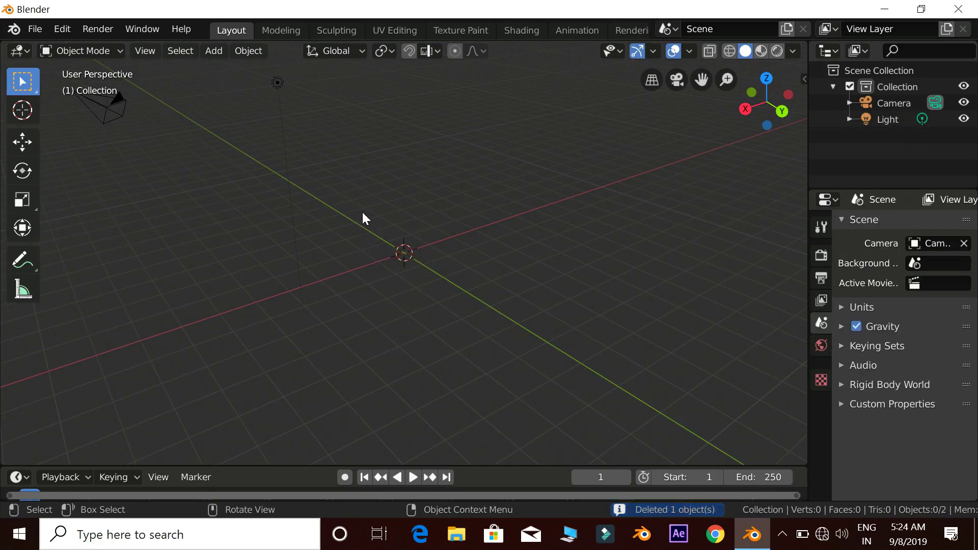
# Step: Add a plane at the origin and scale it up to 14.1 as the floor
pyautogui.hotkey('shift', 'a')
pyautogui.moveTo(396, 146)
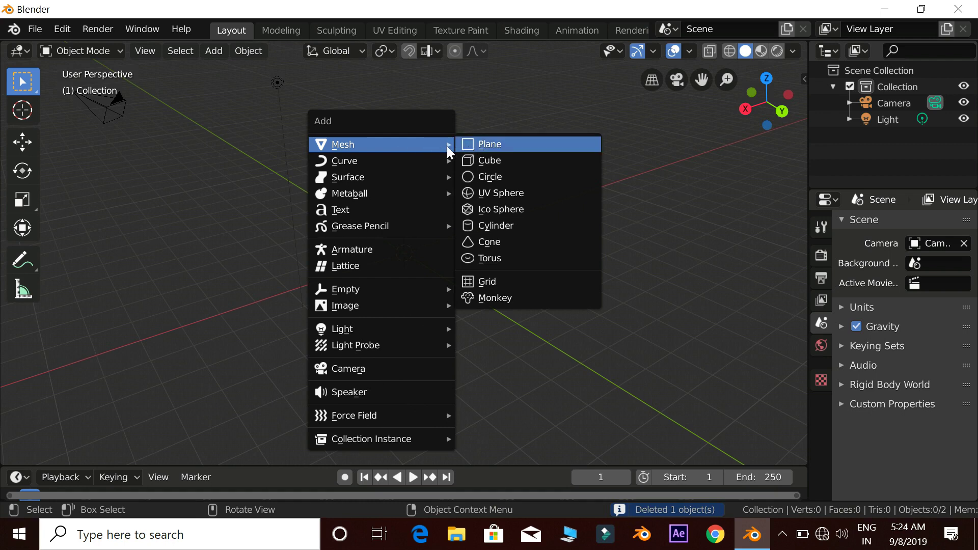
pyautogui.click(480, 143)
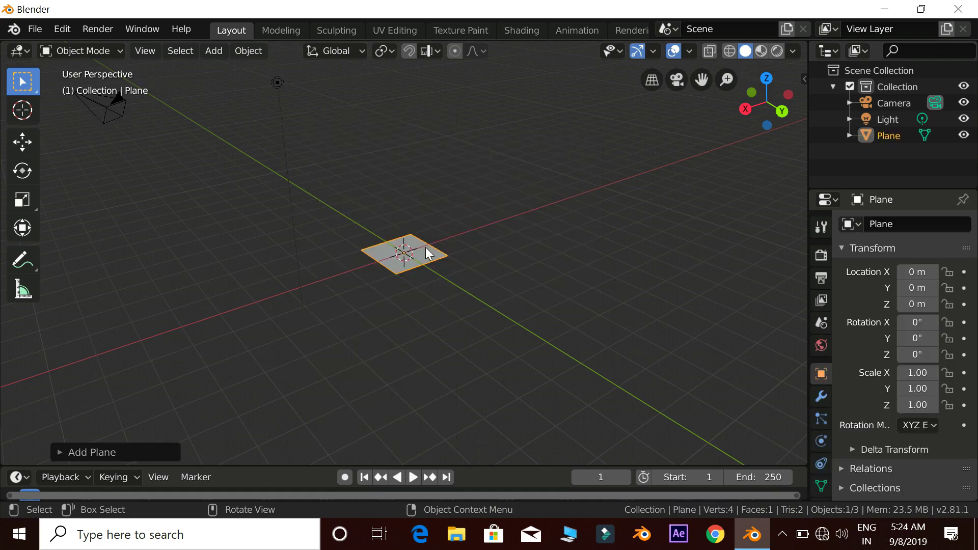
pyautogui.press('s')
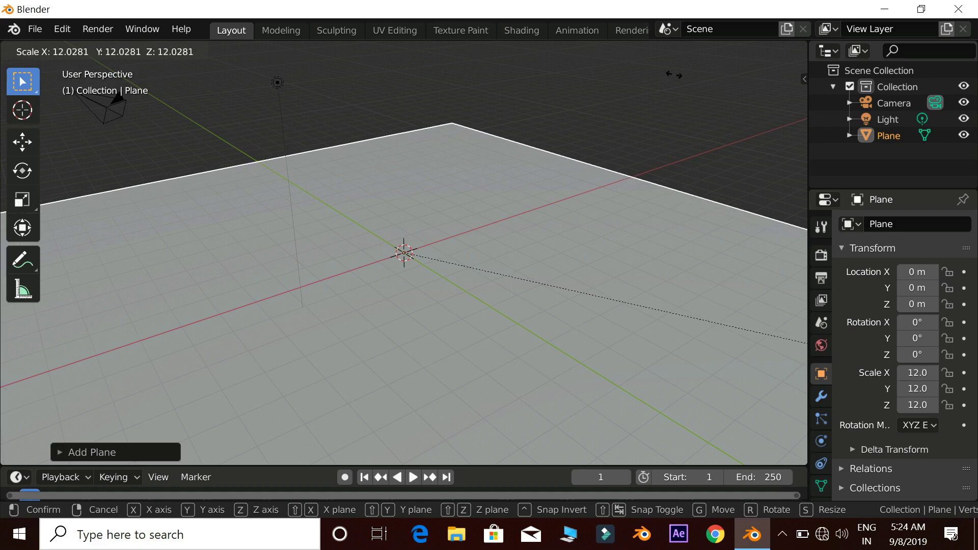
pyautogui.click(46, 162)
pyautogui.moveTo(187, 156); pyautogui.dragTo(532, 246, button='middle')
# Step: Select the camera, lower it toward the floor and tilt it around its X axis
pyautogui.click(559, 256)
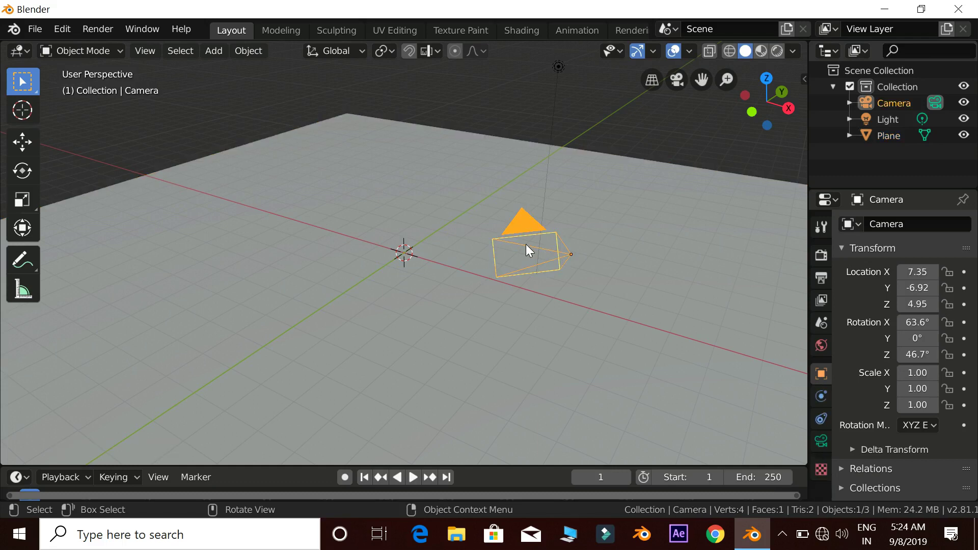
pyautogui.click(26, 155)
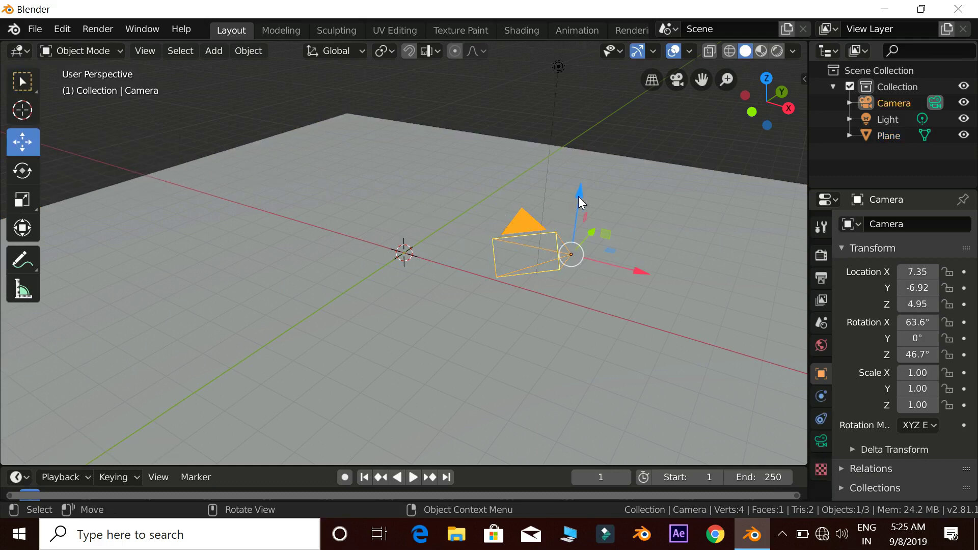
pyautogui.moveTo(579, 201); pyautogui.dragTo(585, 329)
pyautogui.moveTo(633, 348); pyautogui.dragTo(609, 323, button='middle')
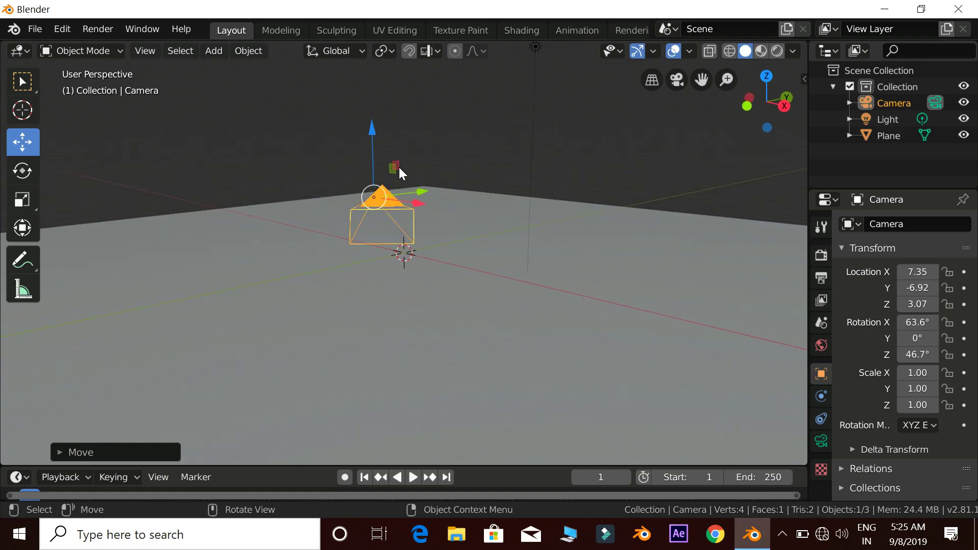
pyautogui.moveTo(381, 142); pyautogui.dragTo(410, 272)
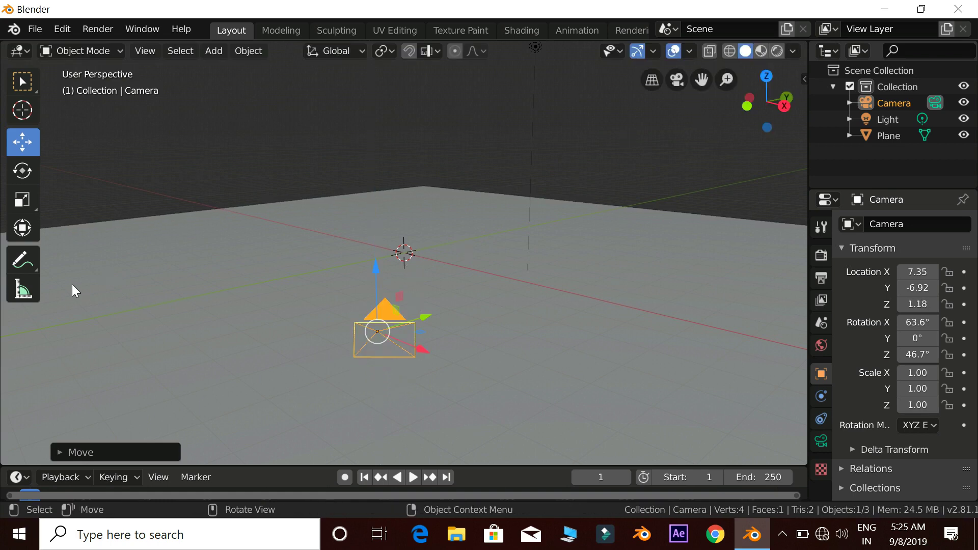
pyautogui.click(30, 181)
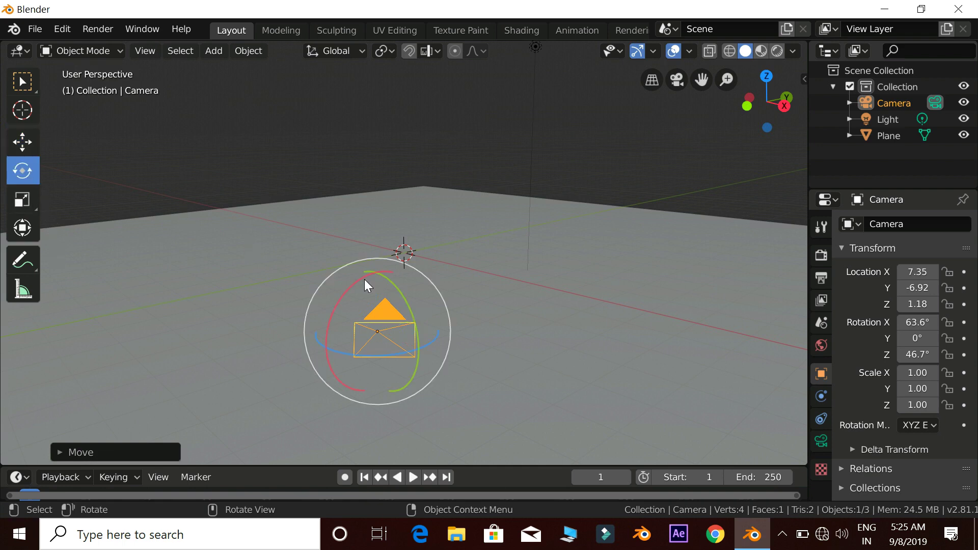
pyautogui.moveTo(364, 279); pyautogui.dragTo(405, 297)
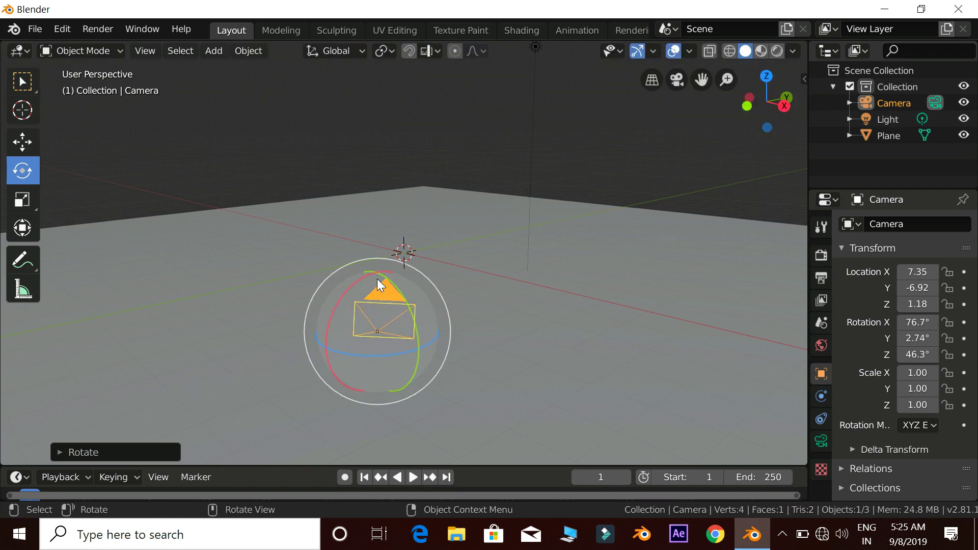
pyautogui.click(30, 151)
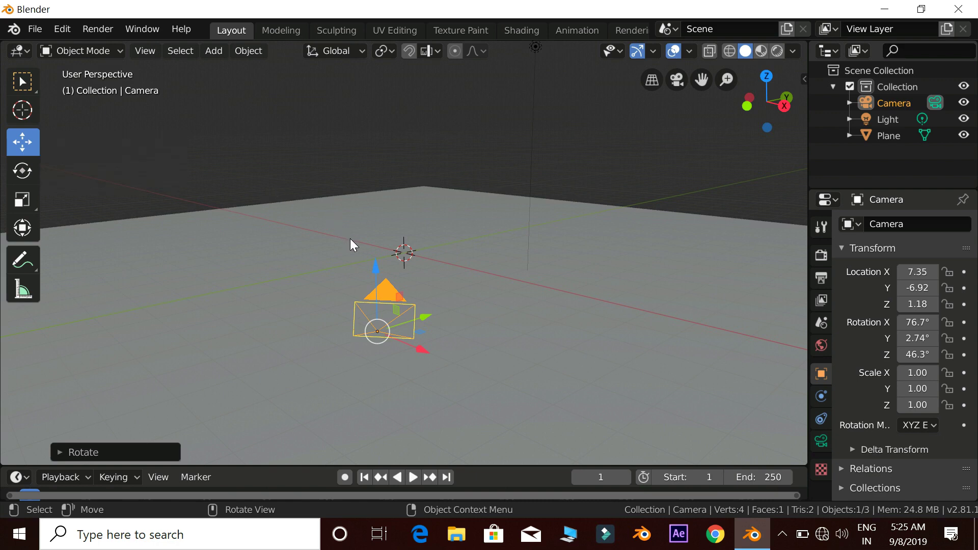
pyautogui.press('ctrl')
# Step: From camera view, refine the camera to location 6.07, -7.42, 0.30 with 87° X rotation
pyautogui.click(679, 87)
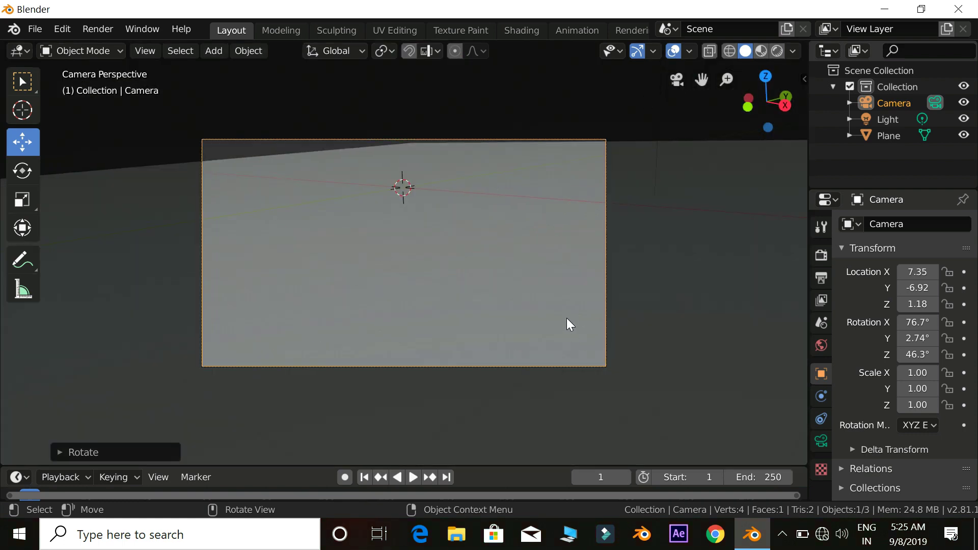
pyautogui.press('r')
pyautogui.press('r')
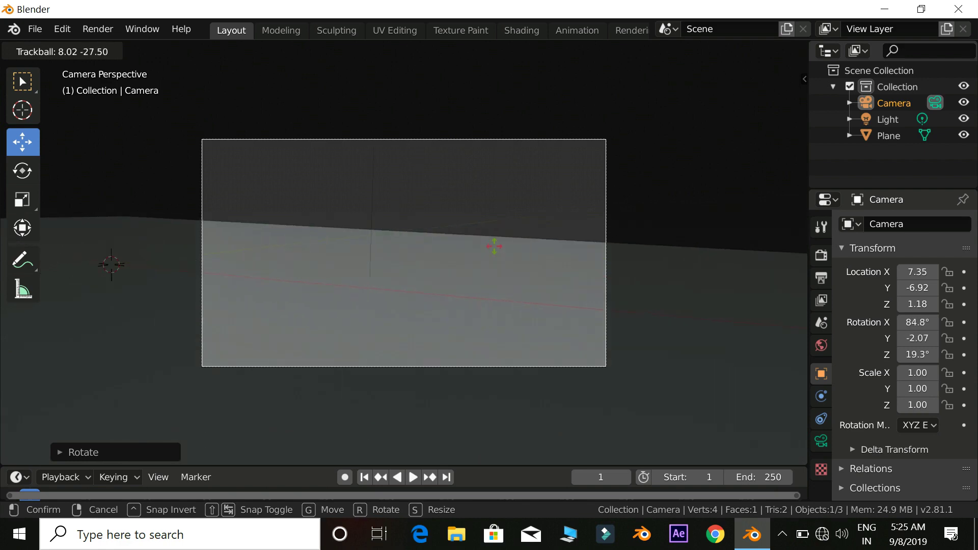
pyautogui.click(502, 257)
pyautogui.press('g')
pyautogui.click(375, 351)
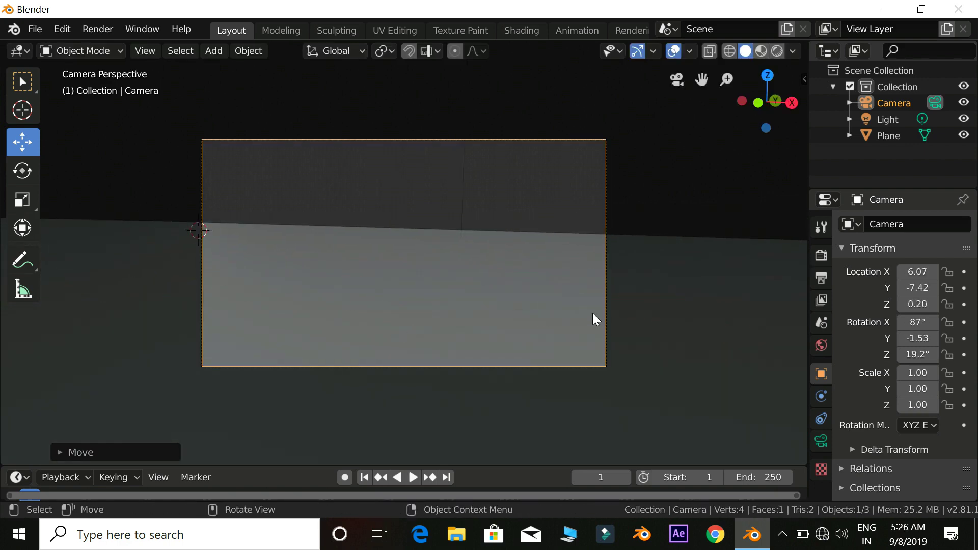
pyautogui.click(682, 88)
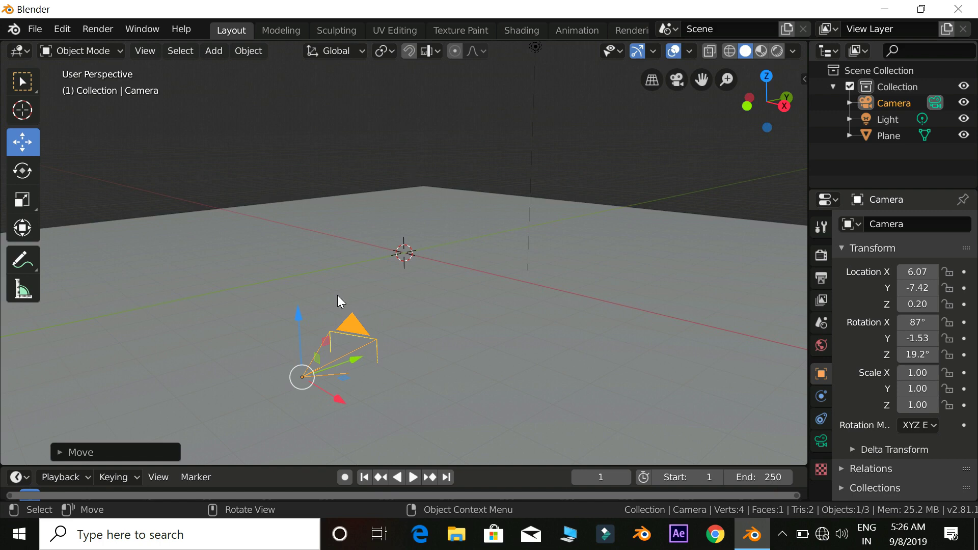
pyautogui.press('g')
pyautogui.click(299, 307)
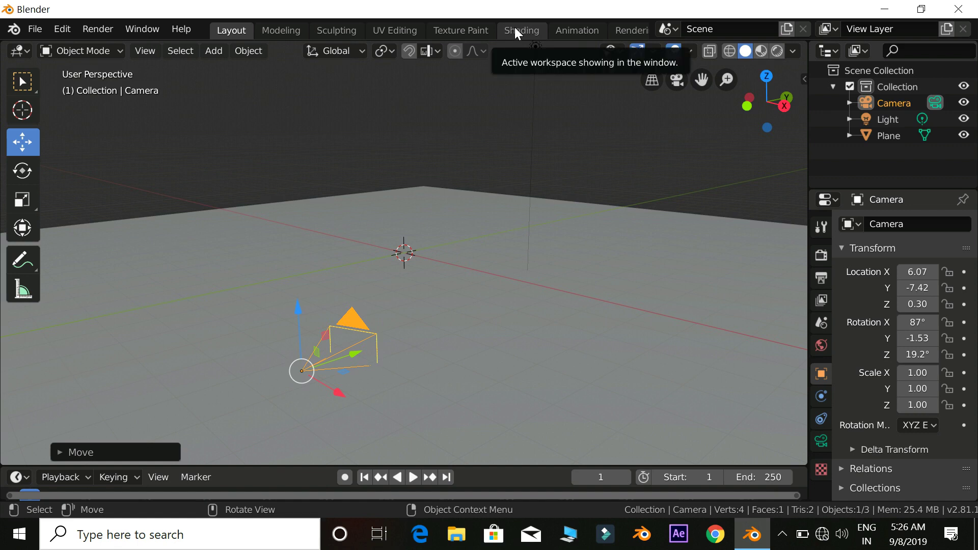
pyautogui.click(539, 38)
# Step: Add a cone mesh to the scene
pyautogui.moveTo(554, 198); pyautogui.dragTo(565, 173, button='middle')
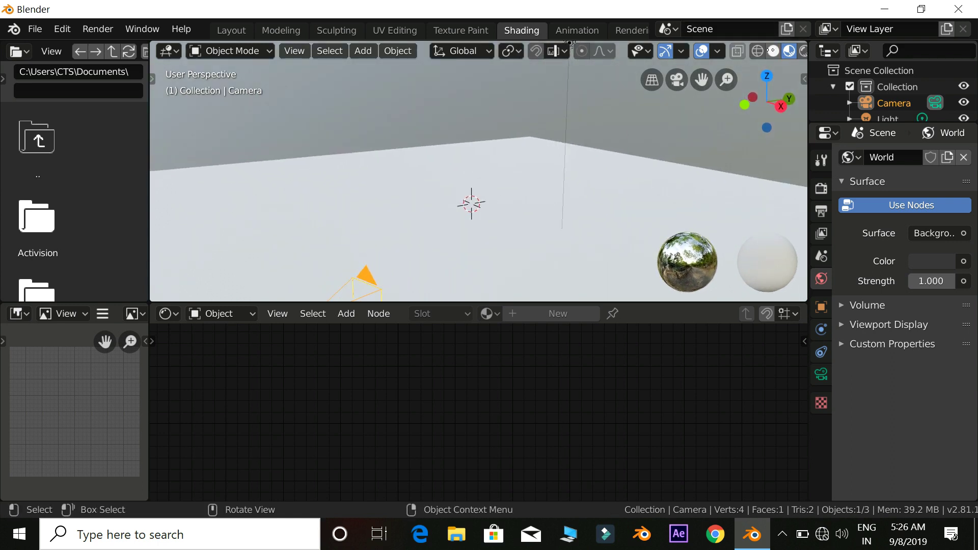
pyautogui.scroll(-3, 741, 53)
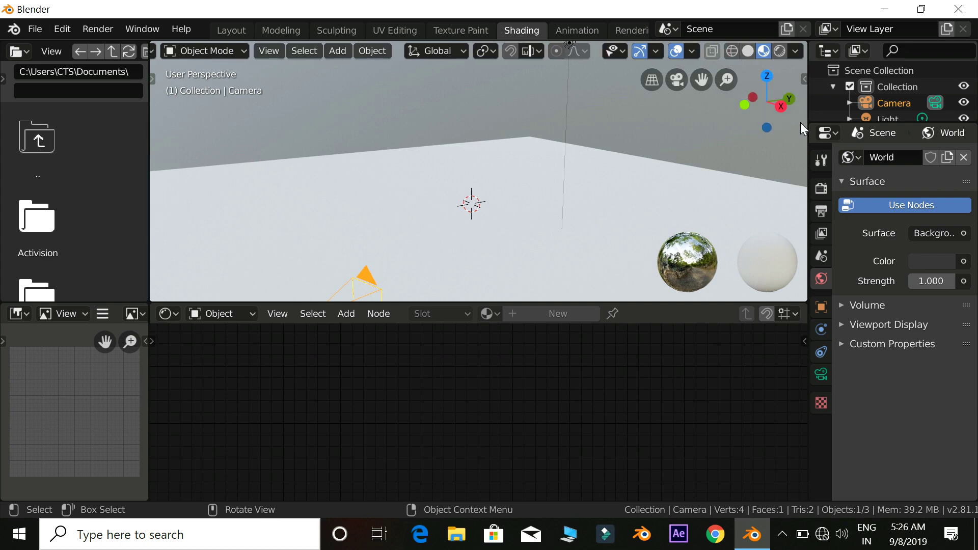
pyautogui.click(821, 190)
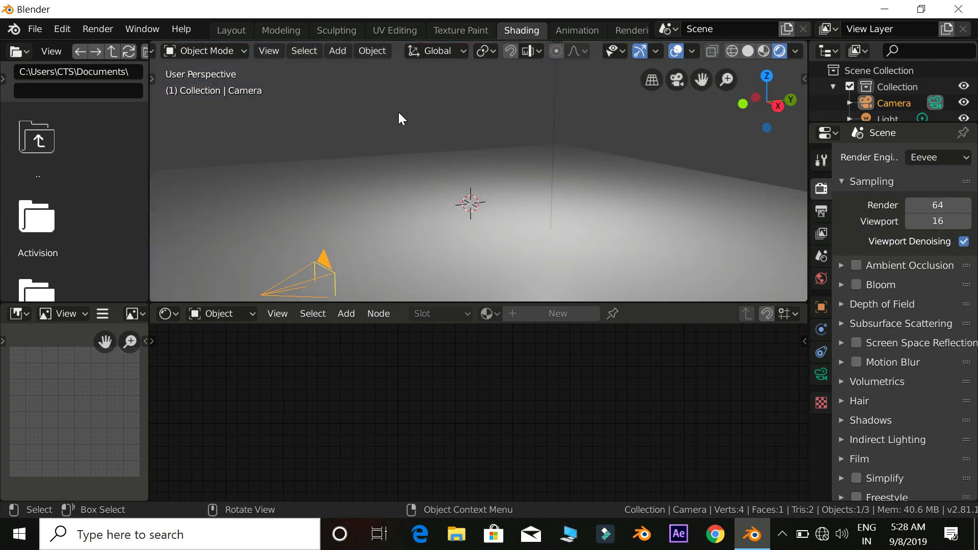
pyautogui.hotkey('shift', 'a')
pyautogui.moveTo(417, 121)
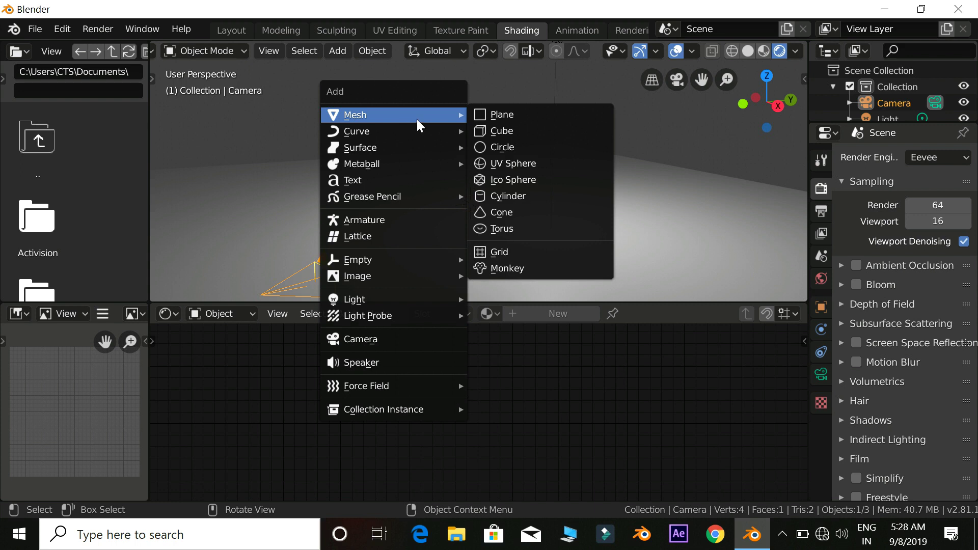
pyautogui.click(497, 213)
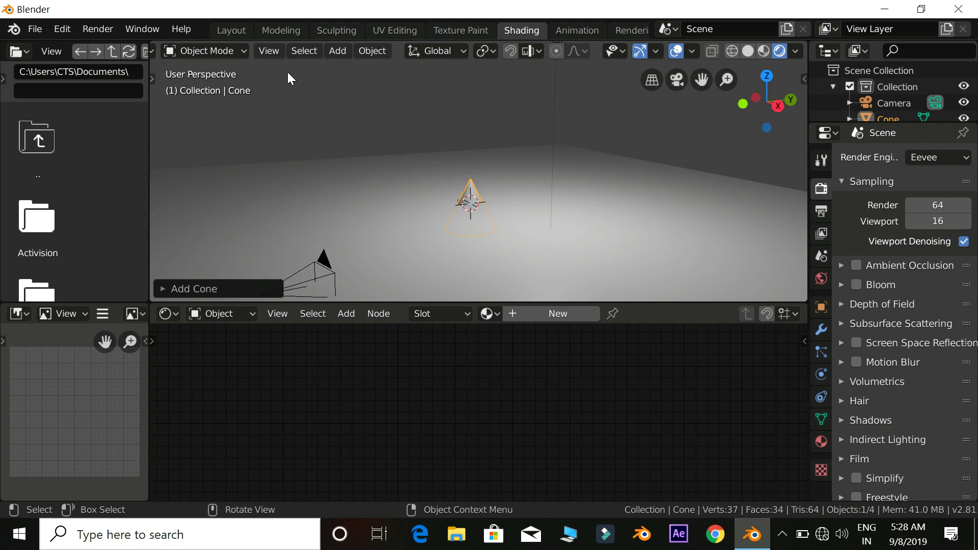
# Step: Raise and flip the cone upside down, scale it to 1.71, and place it at Y 2.98, Z 1.42
pyautogui.click(224, 30)
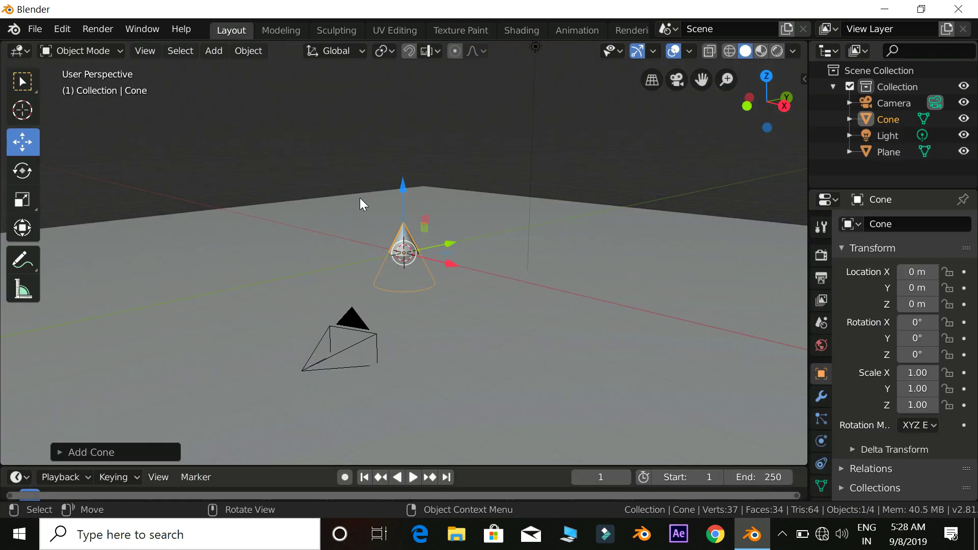
pyautogui.moveTo(399, 194); pyautogui.dragTo(427, 79)
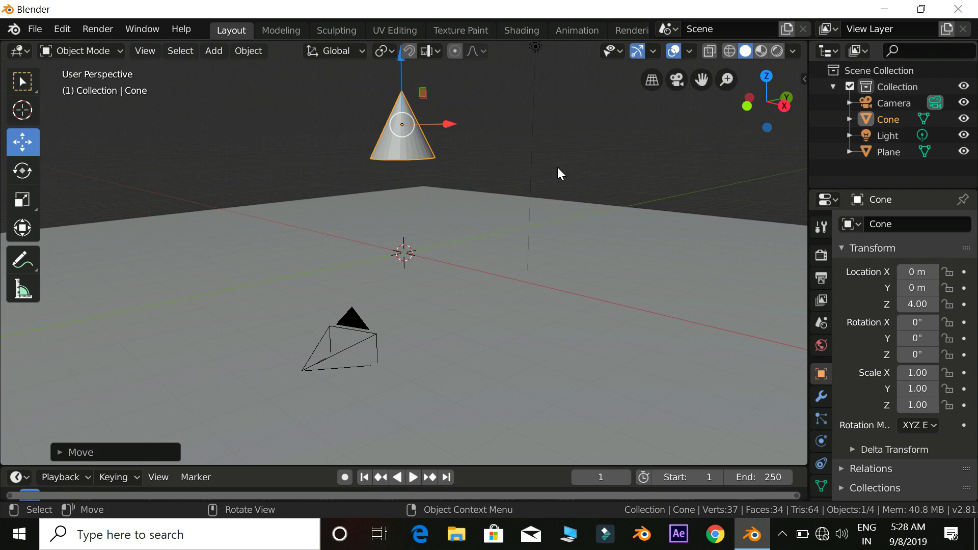
pyautogui.press('r')
pyautogui.press('r')
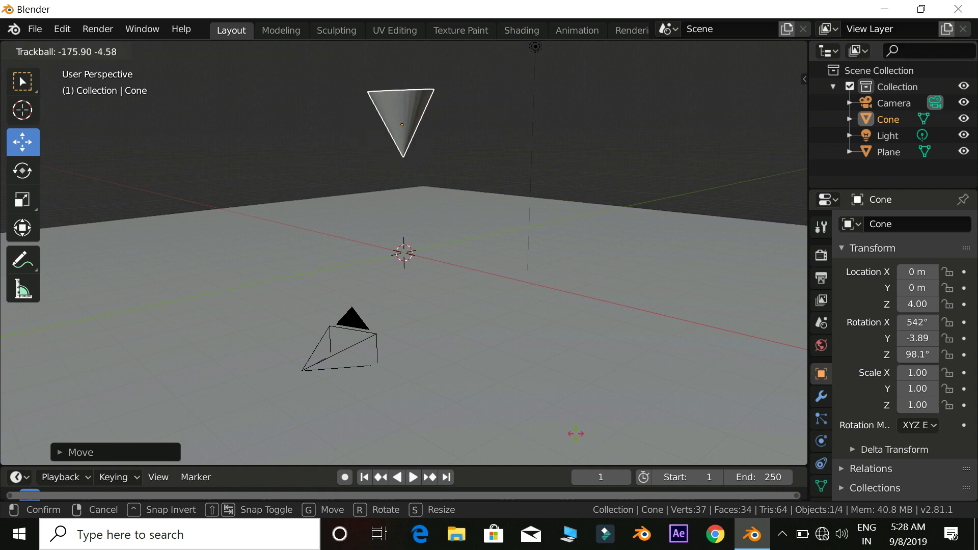
pyautogui.click(579, 444)
pyautogui.moveTo(442, 127); pyautogui.dragTo(510, 134)
pyautogui.moveTo(469, 61); pyautogui.dragTo(469, 111)
pyautogui.press('s')
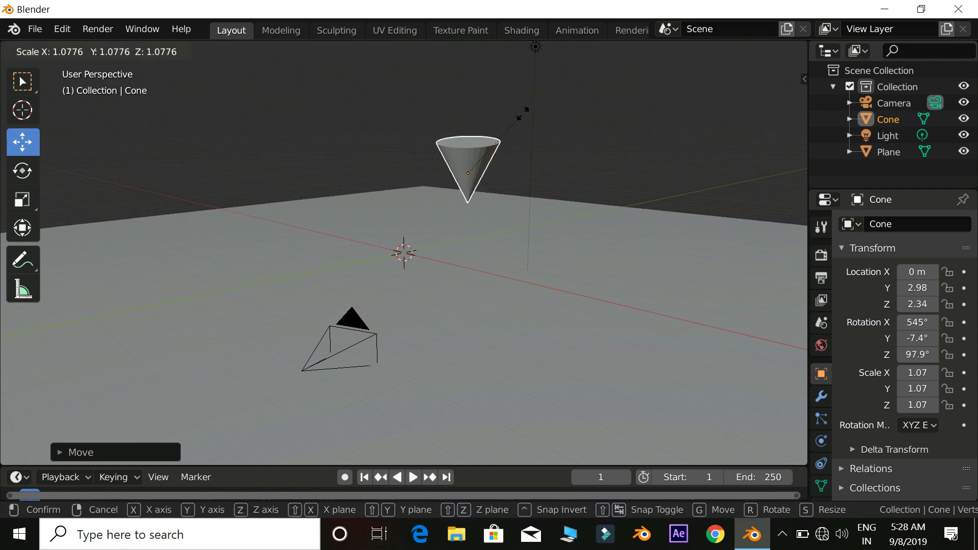
pyautogui.click(578, 110)
pyautogui.moveTo(472, 105); pyautogui.dragTo(477, 133)
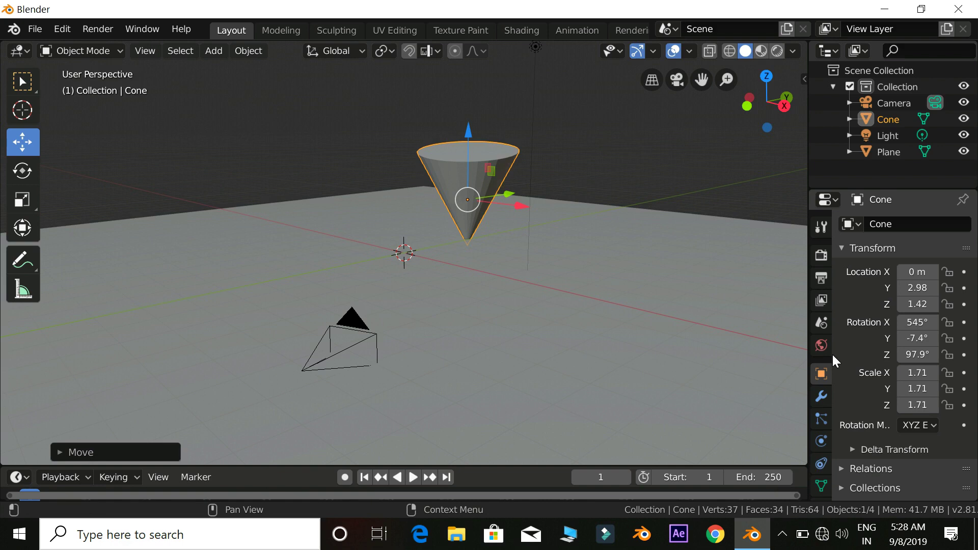
pyautogui.click(821, 440)
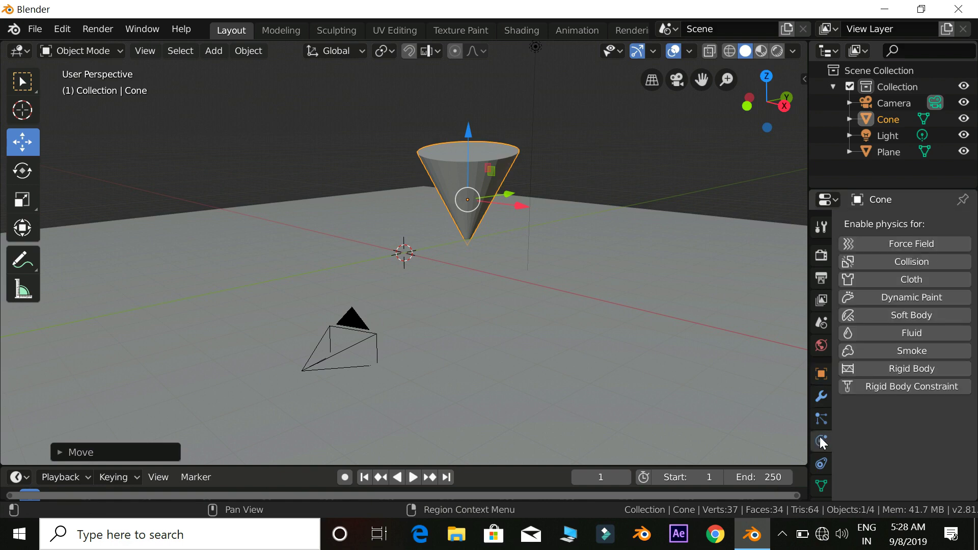
# Step: Create a new material for the cone with an Emission surface shader
pyautogui.scroll(-3, 822, 459)
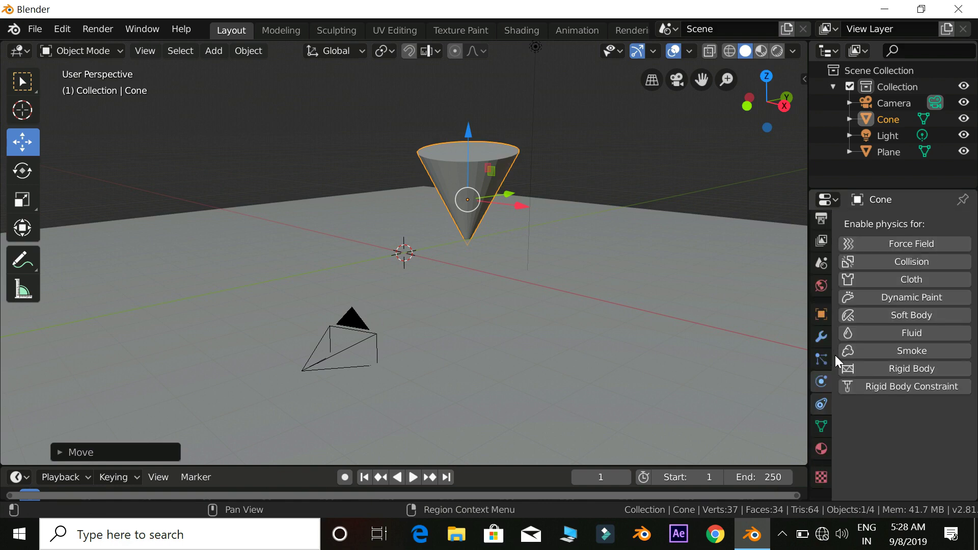
pyautogui.click(822, 451)
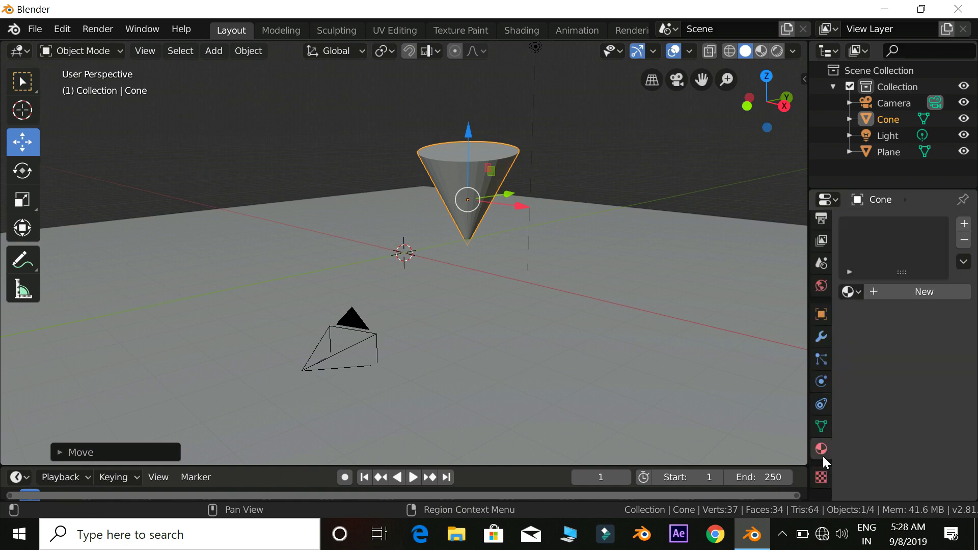
pyautogui.click(896, 294)
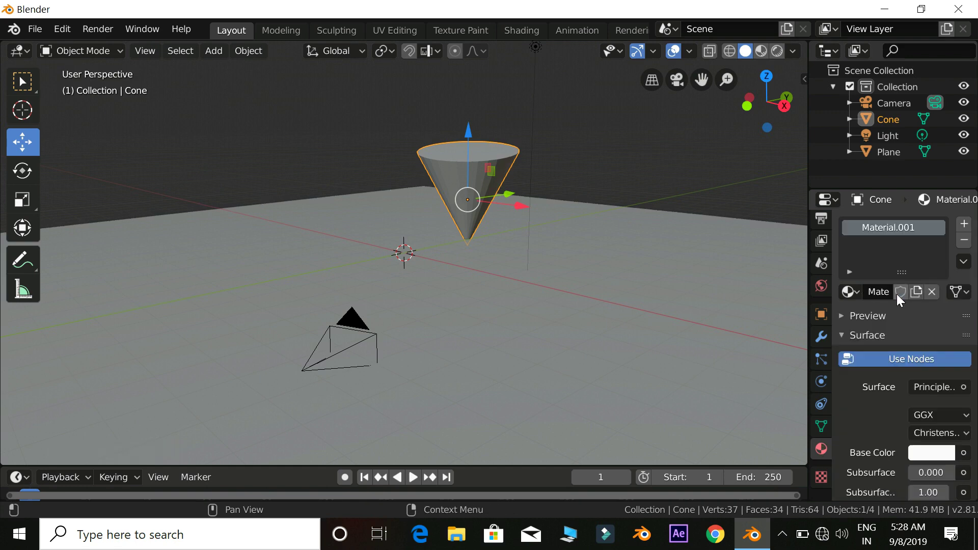
pyautogui.click(902, 360)
pyautogui.click(902, 359)
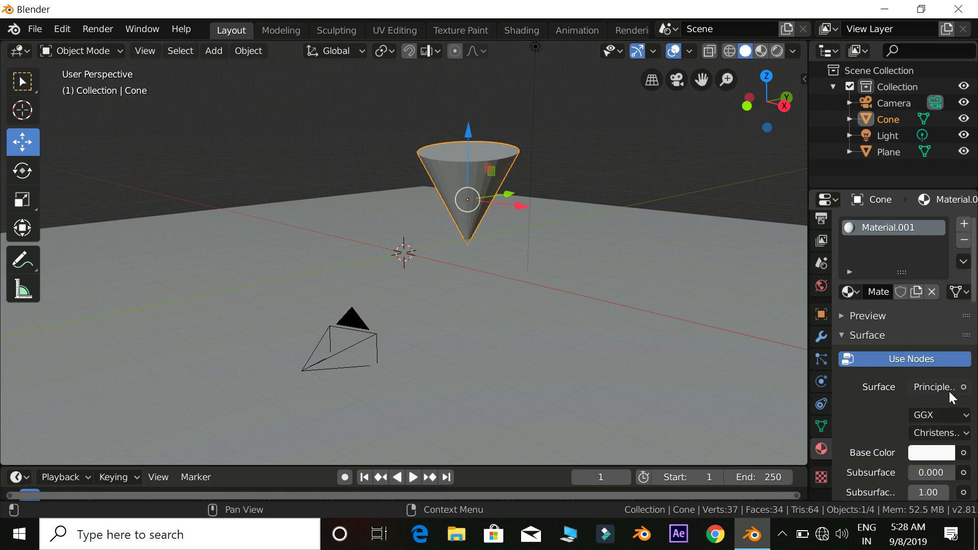
pyautogui.click(930, 390)
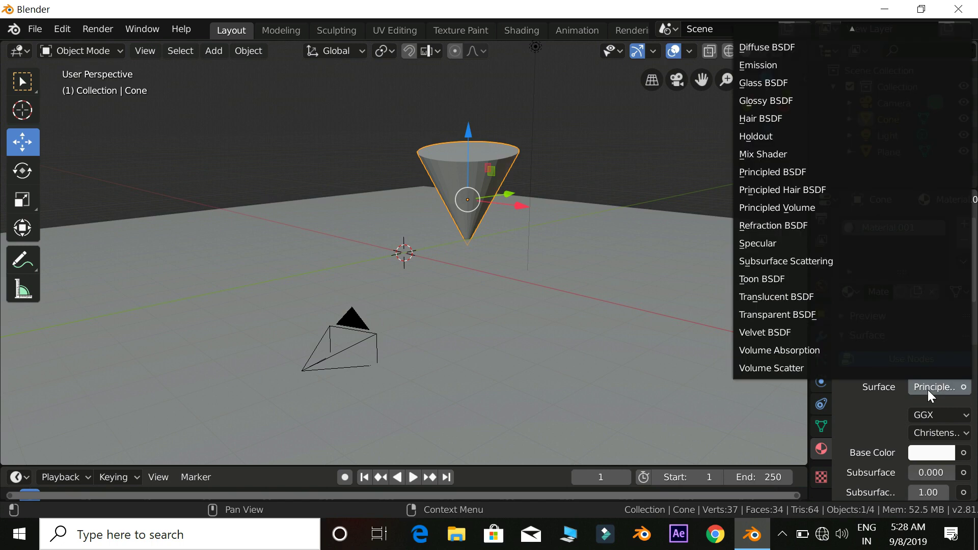
pyautogui.click(753, 65)
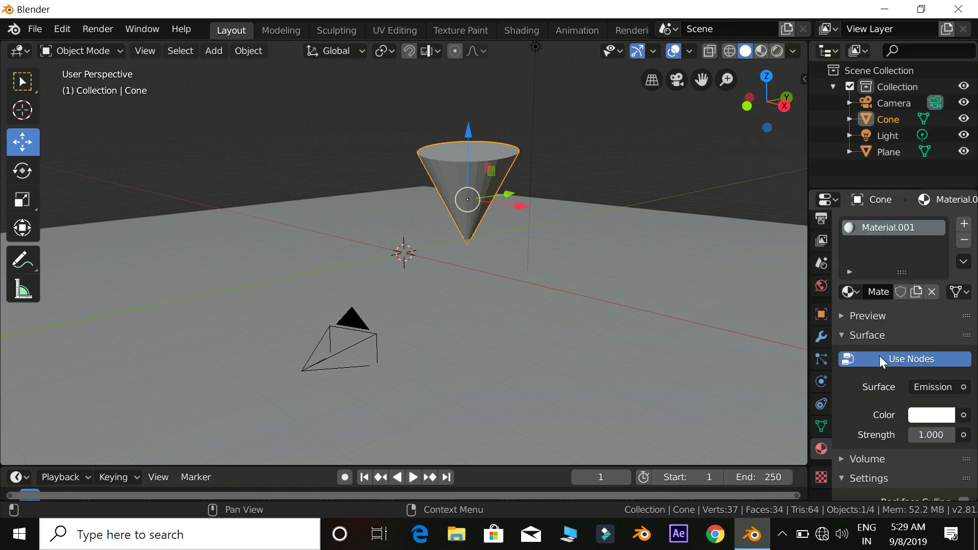
# Step: Set the emission strength to 17.60 and preview the scene in Rendered shading
pyautogui.doubleClick(931, 435)
pyautogui.write('4.2')
pyautogui.press('Return')
pyautogui.moveTo(931, 434); pyautogui.dragTo(965, 434)
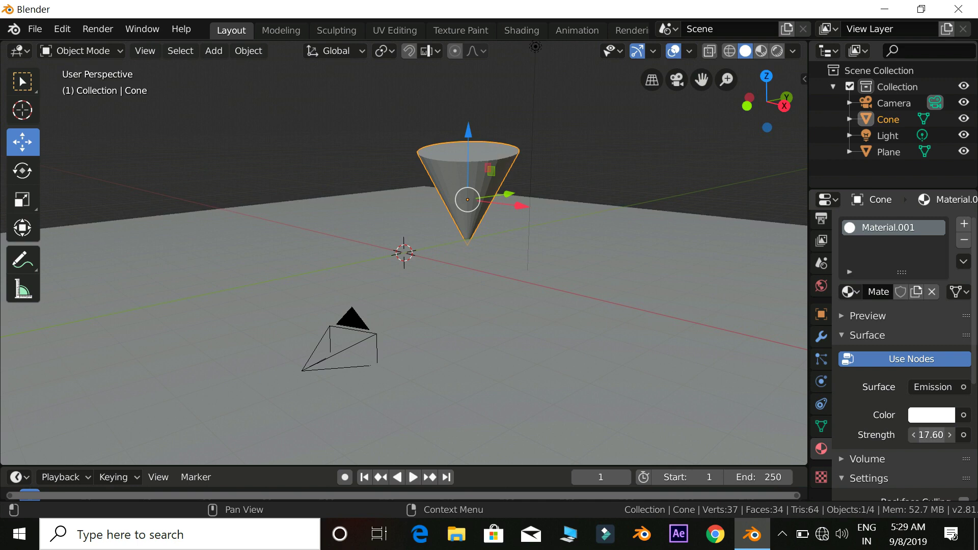
pyautogui.click(772, 52)
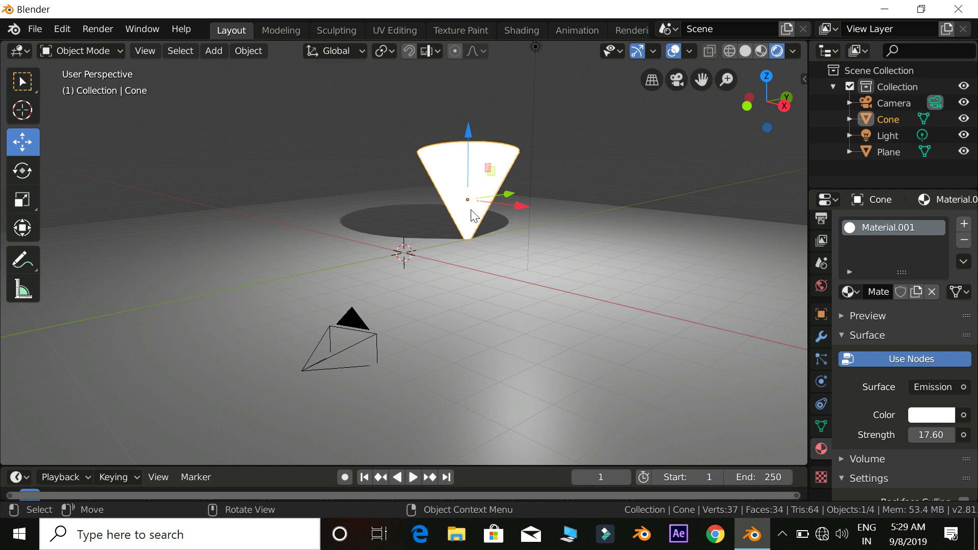
pyautogui.click(536, 46)
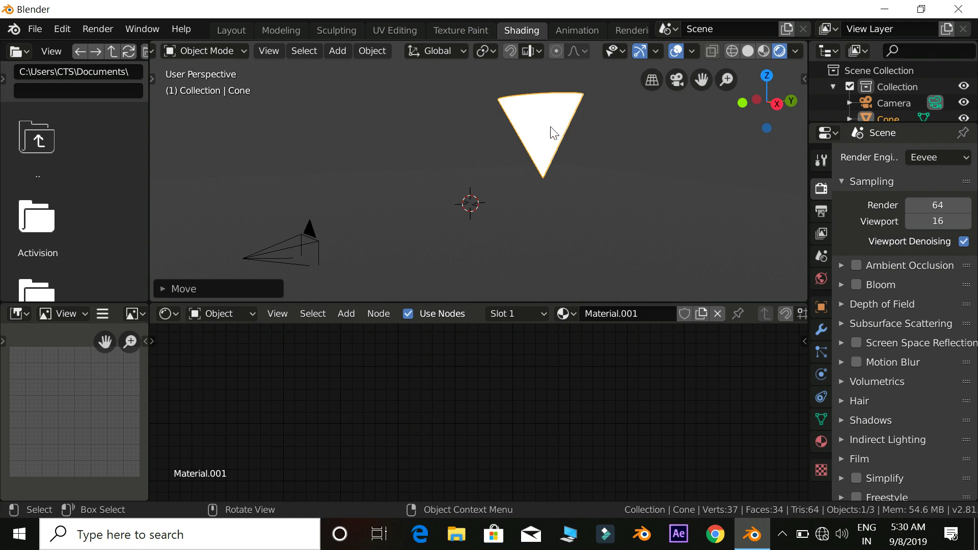
# Step: Tick Bloom and Screen Space Reflections so the floor mirrors the glowing cone, then expand Volumetrics
pyautogui.click(857, 287)
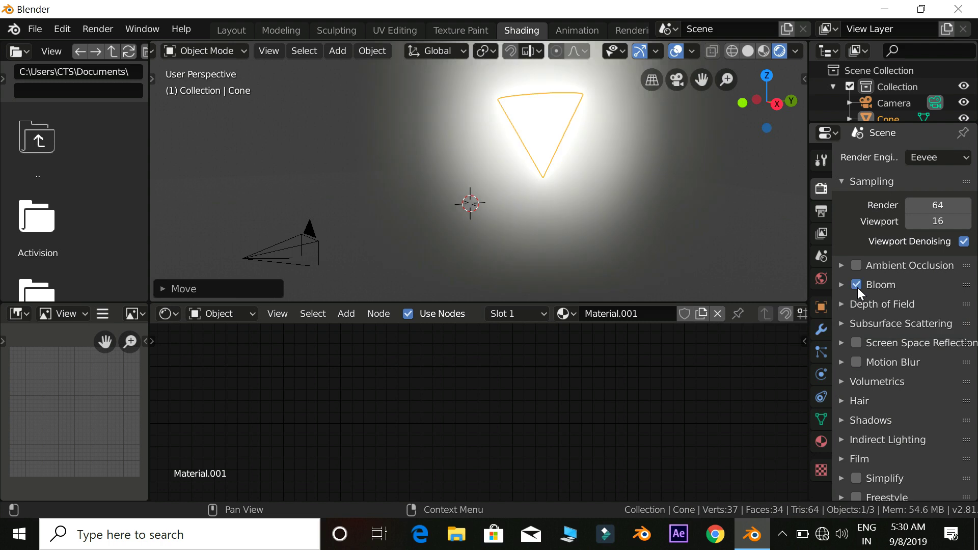
pyautogui.moveTo(575, 118); pyautogui.dragTo(608, 126, button='middle')
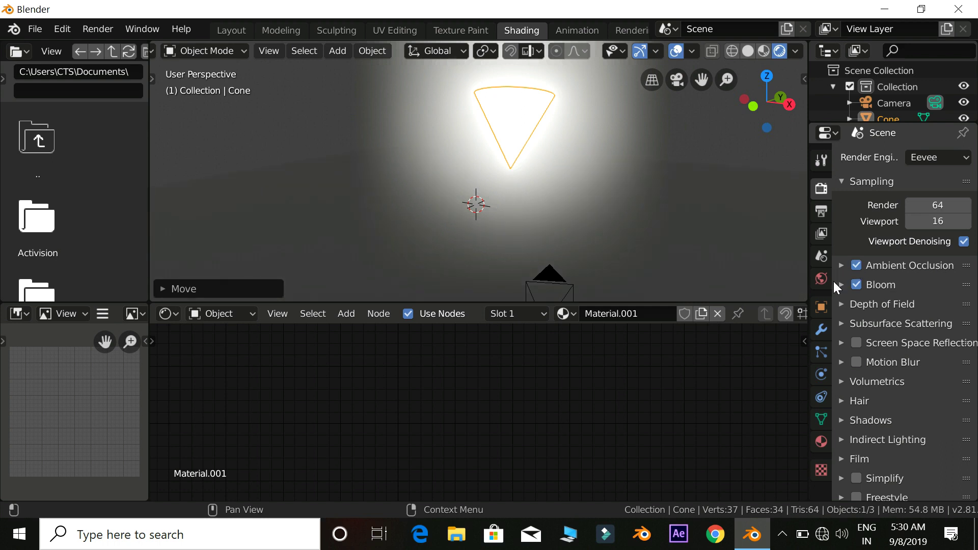
pyautogui.click(857, 343)
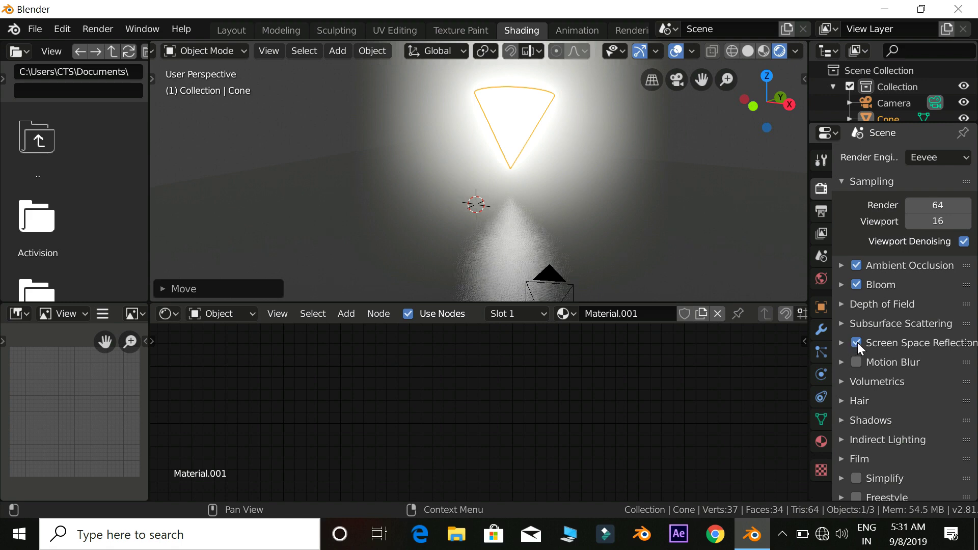
pyautogui.click(857, 342)
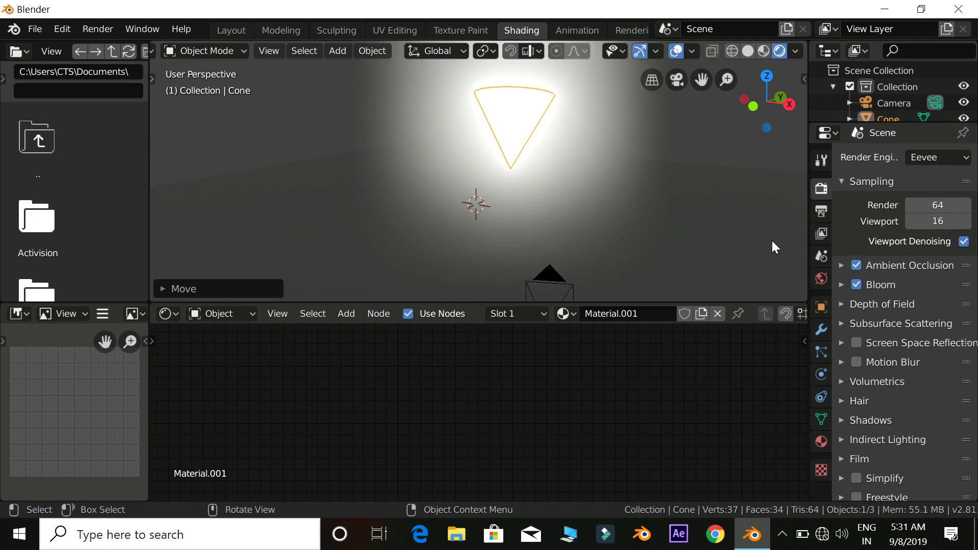
pyautogui.click(856, 343)
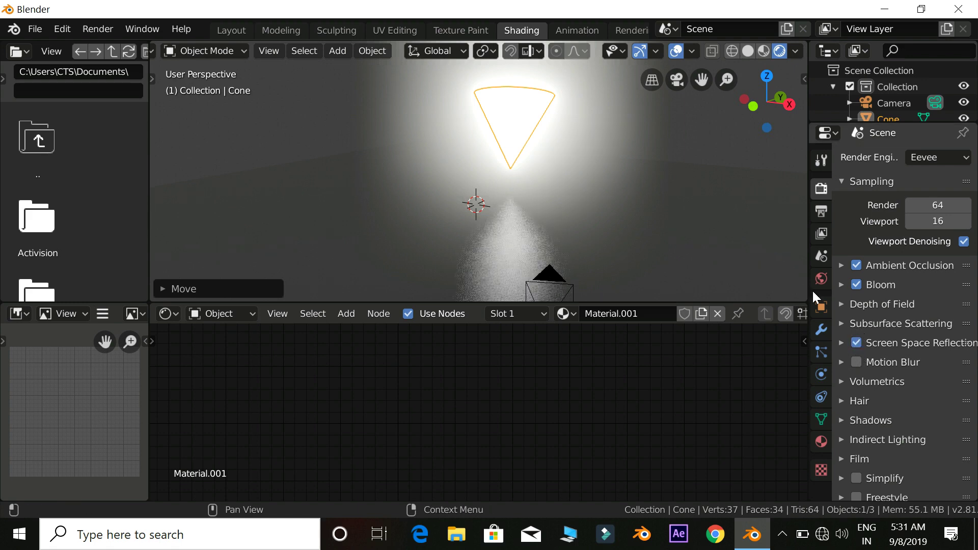
pyautogui.moveTo(776, 280)
pyautogui.mouseDown(button='middle')
pyautogui.moveTo(755, 259)
pyautogui.moveTo(656, 265)
pyautogui.moveTo(686, 254)
pyautogui.moveTo(759, 273)
pyautogui.mouseUp(button='middle')
pyautogui.click(856, 343)
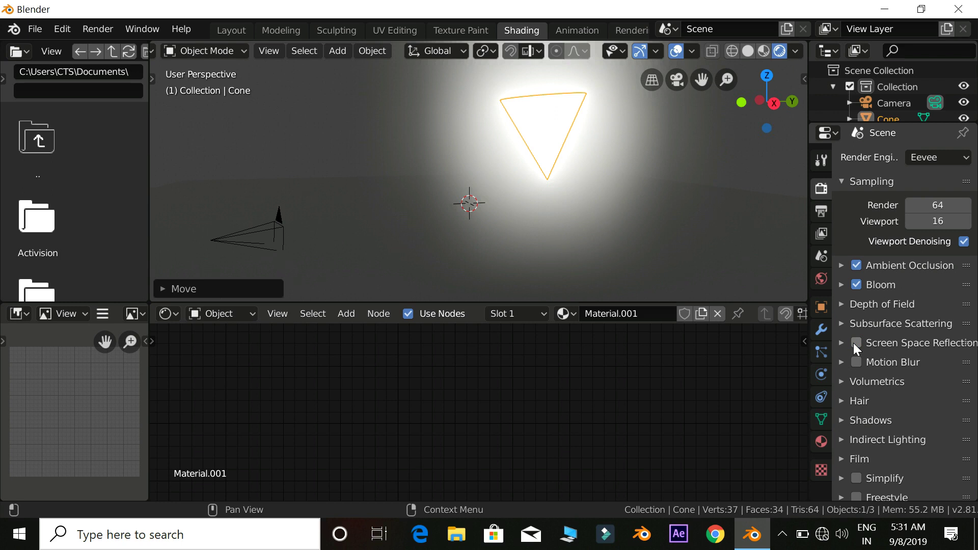
pyautogui.click(855, 342)
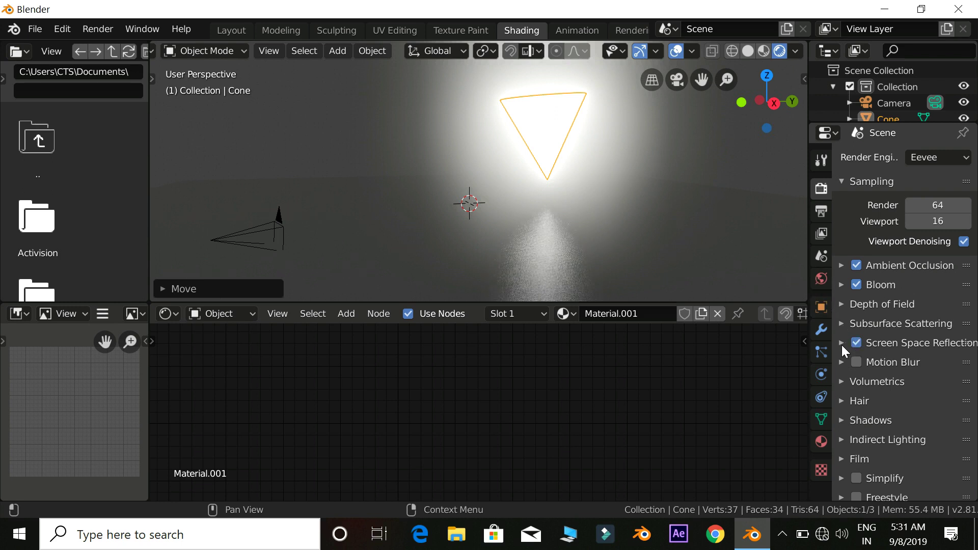
pyautogui.click(843, 380)
pyautogui.scroll(-2, 855, 405)
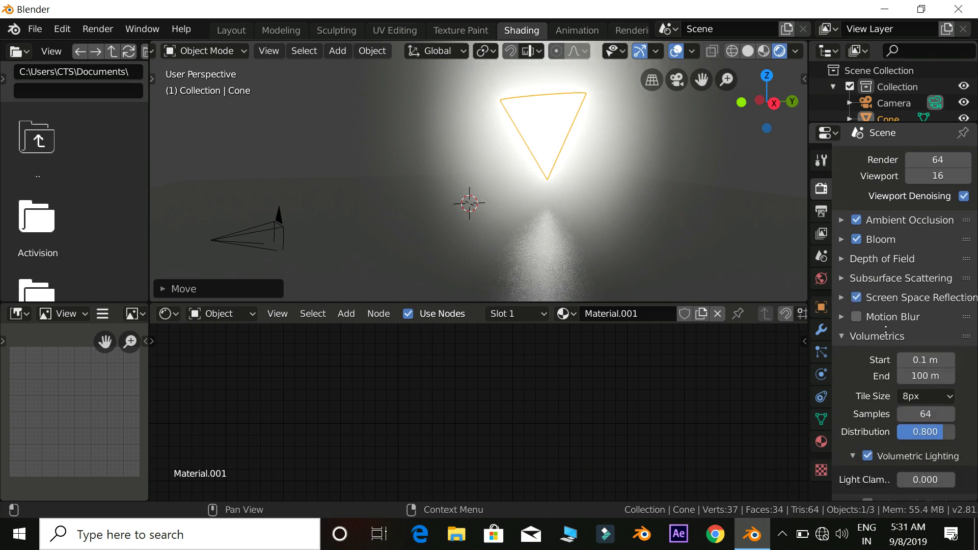
pyautogui.scroll(-3, 893, 338)
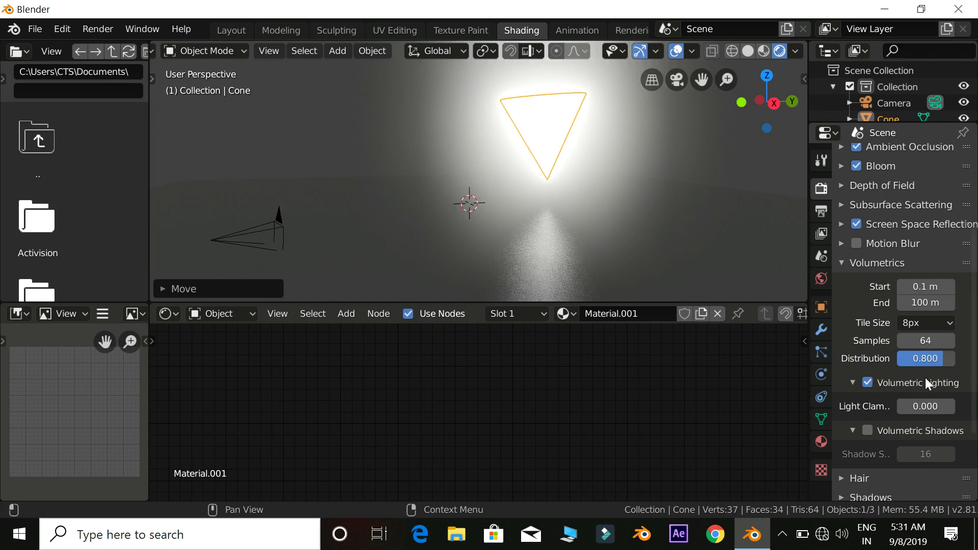
# Step: Drag the cone's Emission Strength down from 17.60 to 12.10, then select the floor plane
pyautogui.click(819, 281)
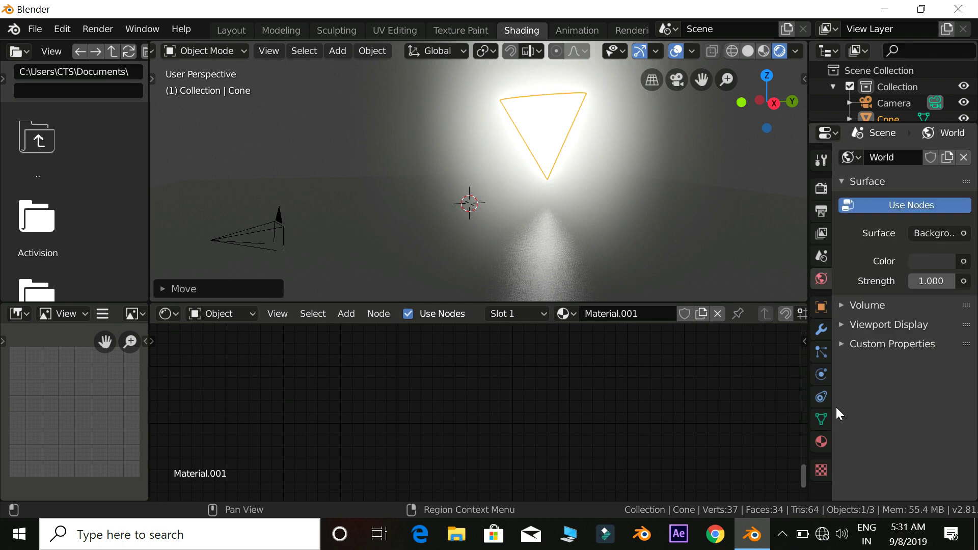
pyautogui.click(821, 438)
pyautogui.moveTo(931, 368); pyautogui.dragTo(895, 368)
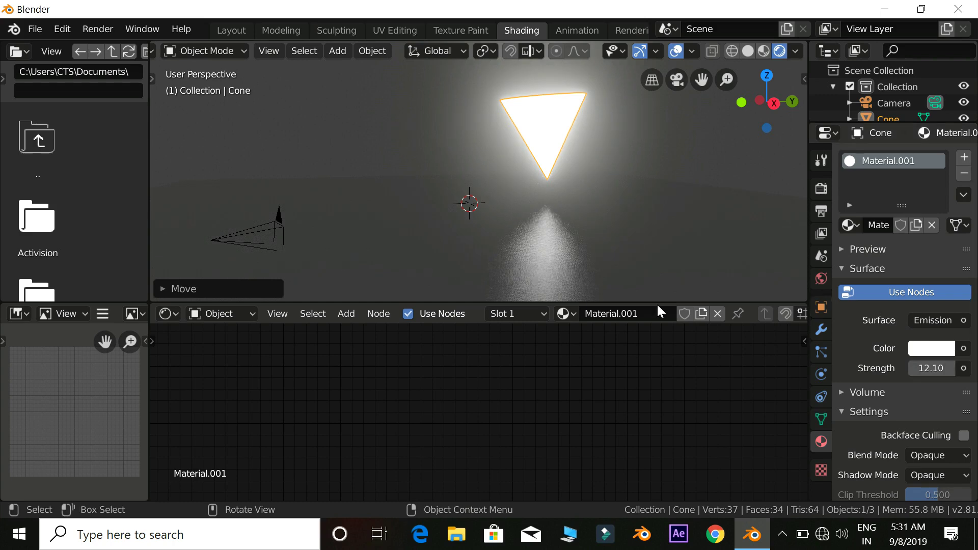
pyautogui.moveTo(557, 235)
pyautogui.mouseDown(button='middle')
pyautogui.moveTo(587, 225)
pyautogui.moveTo(595, 233)
pyautogui.moveTo(575, 242)
pyautogui.mouseUp(button='middle')
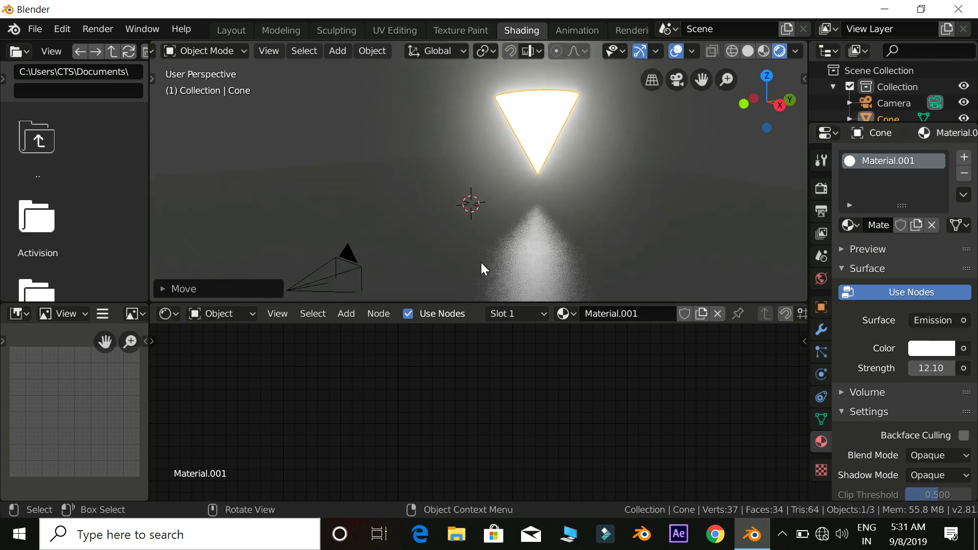
pyautogui.click(453, 258)
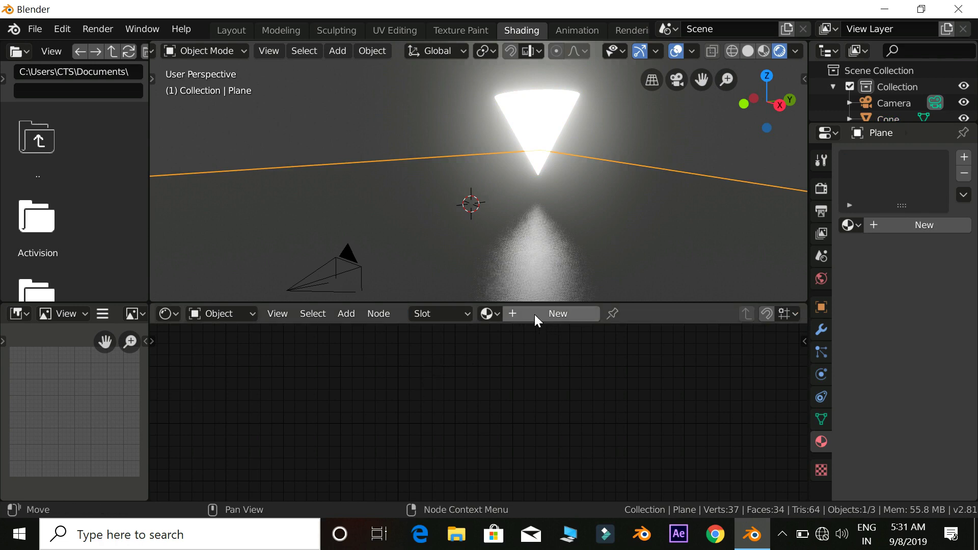
# Step: Create a new material (Material.002) for the floor plane and frame its nodes
pyautogui.click(559, 313)
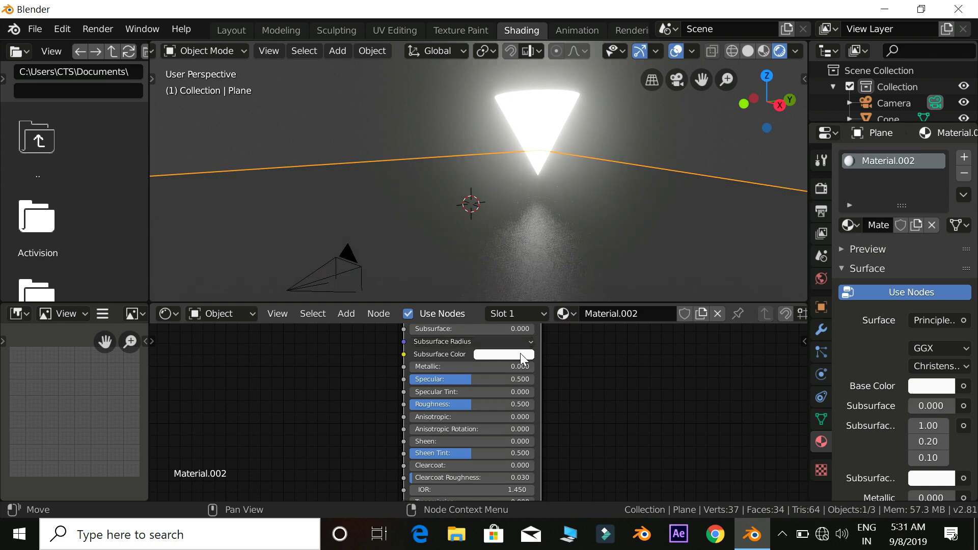
pyautogui.moveTo(503, 365); pyautogui.dragTo(471, 402, button='middle')
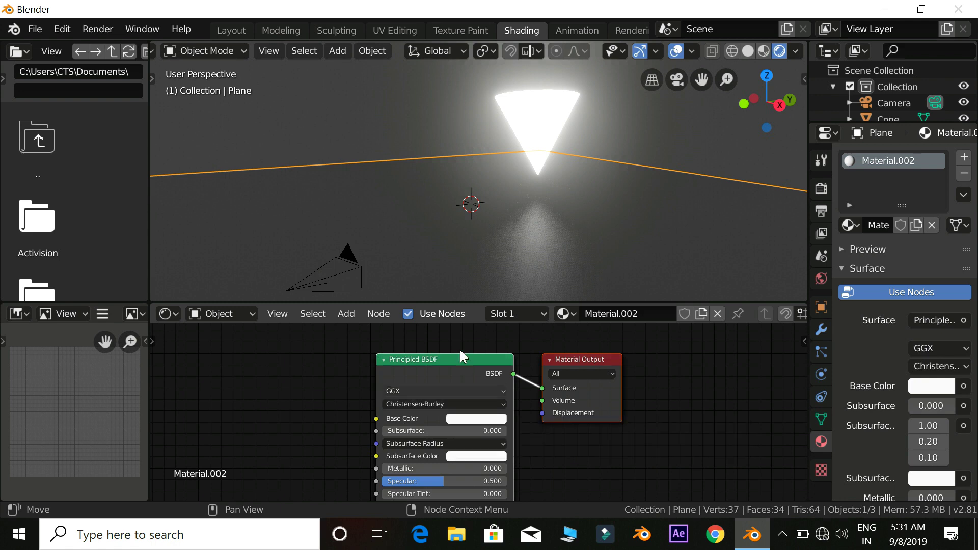
pyautogui.moveTo(443, 371); pyautogui.dragTo(555, 351, button='middle')
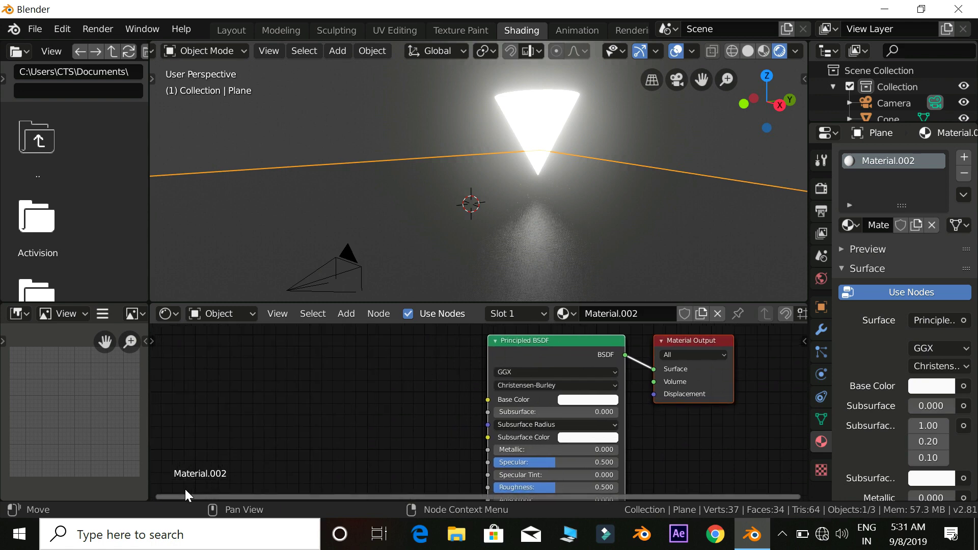
# Step: Add a Noise Texture node to the left of the Principled BSDF
pyautogui.hotkey('shift', 'a')
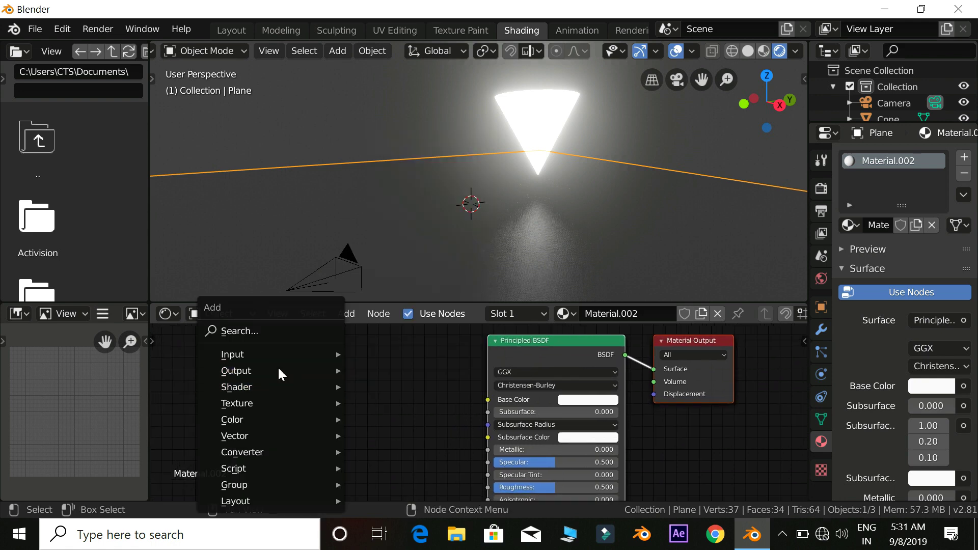
pyautogui.click(284, 331)
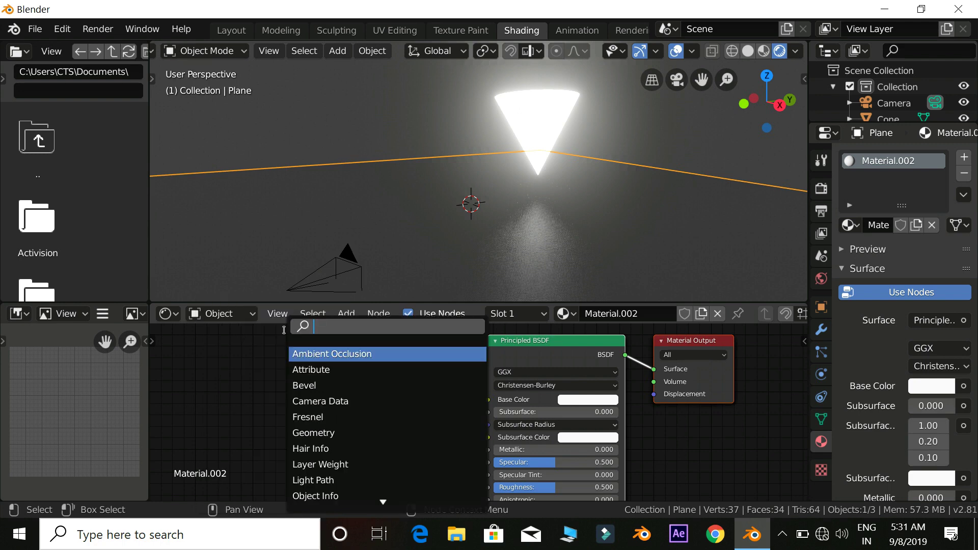
pyautogui.write('n')
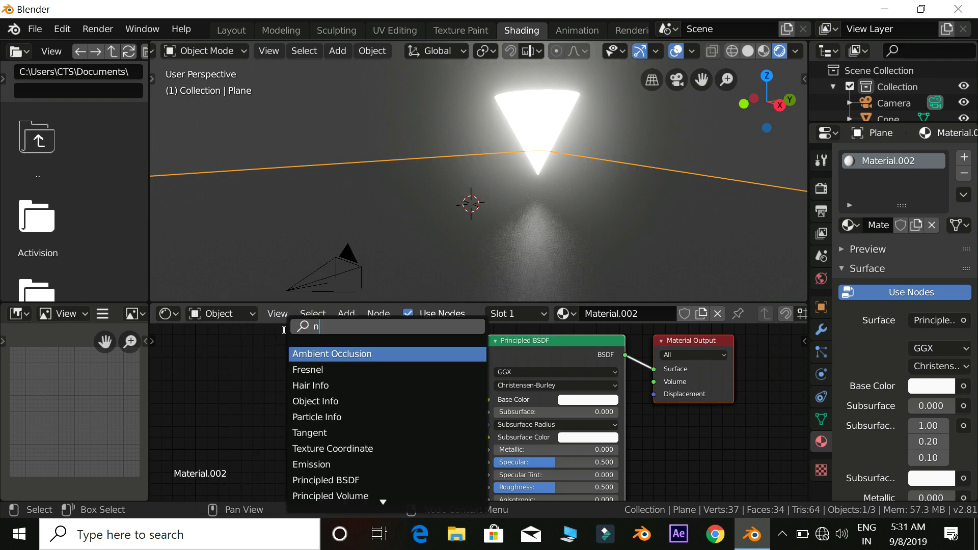
pyautogui.write('i')
pyautogui.press('BackSpace')
pyautogui.press('BackSpace')
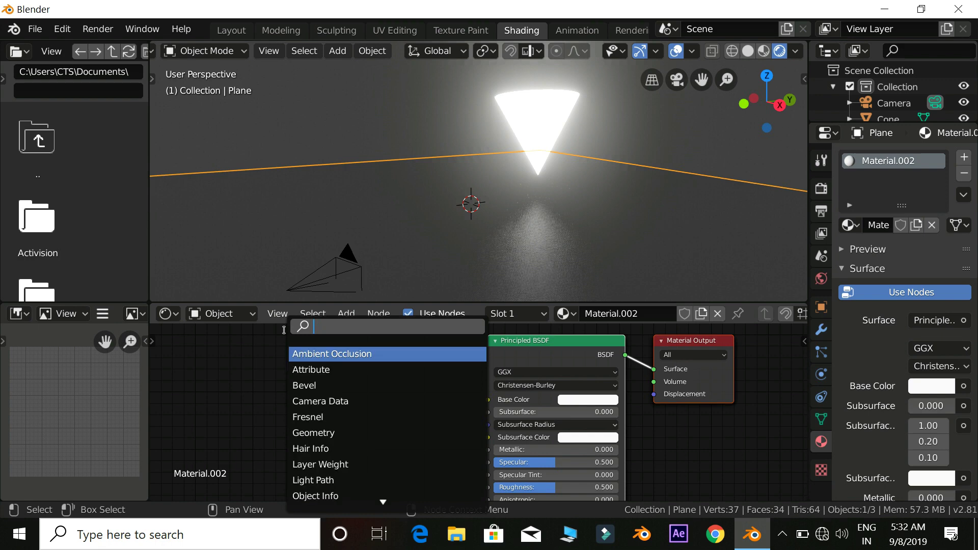
pyautogui.write('nois')
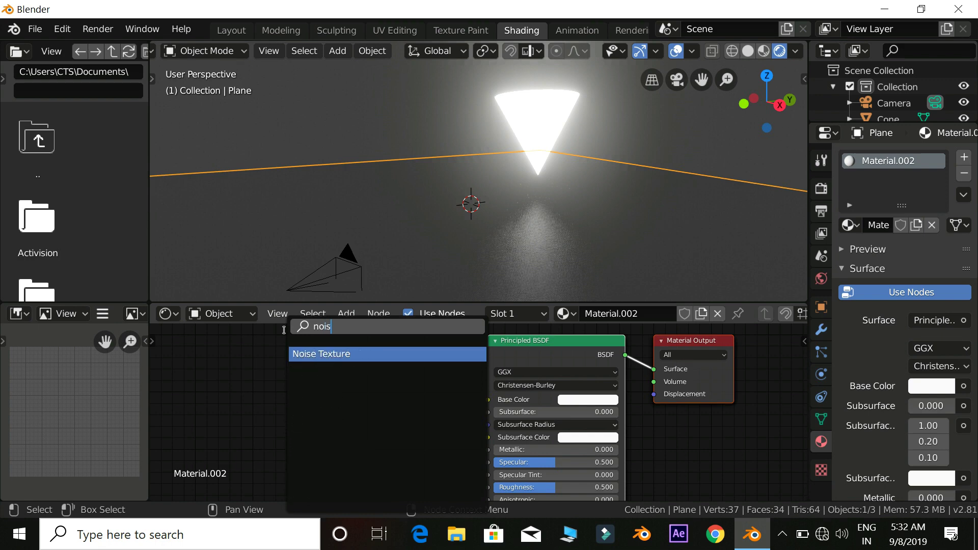
pyautogui.click(328, 354)
pyautogui.click(248, 355)
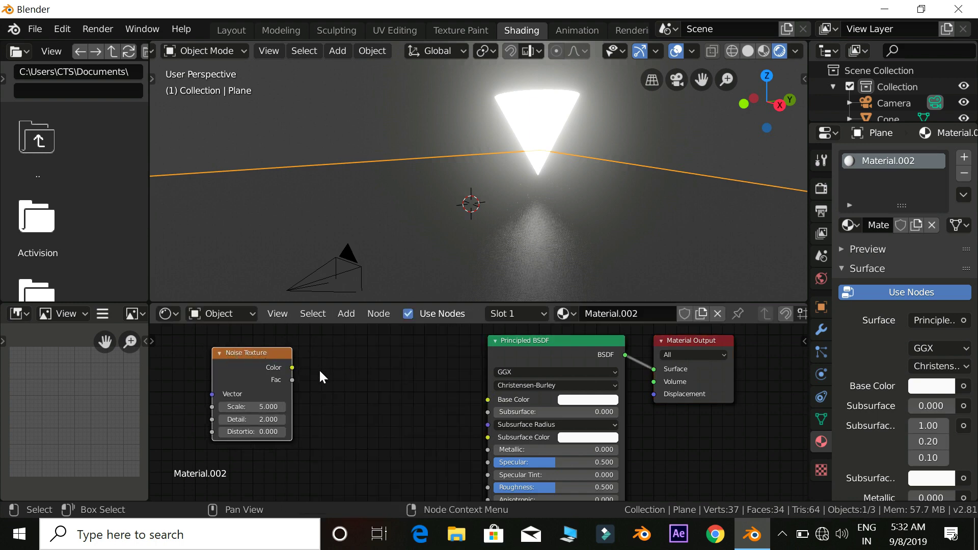
# Step: Add a ColorRamp node and connect its Color to the Principled BSDF Roughness
pyautogui.hotkey('shift', 'a')
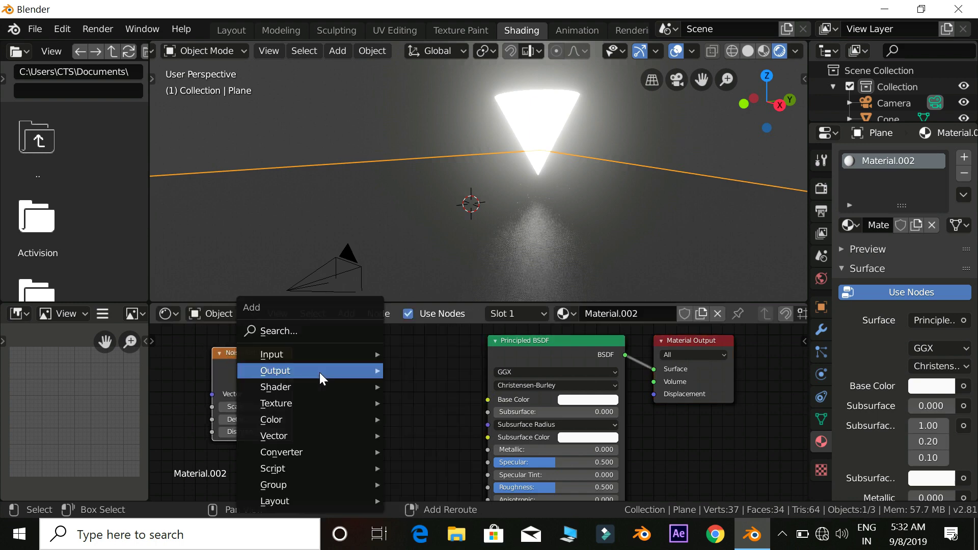
pyautogui.click(320, 331)
pyautogui.write('colo')
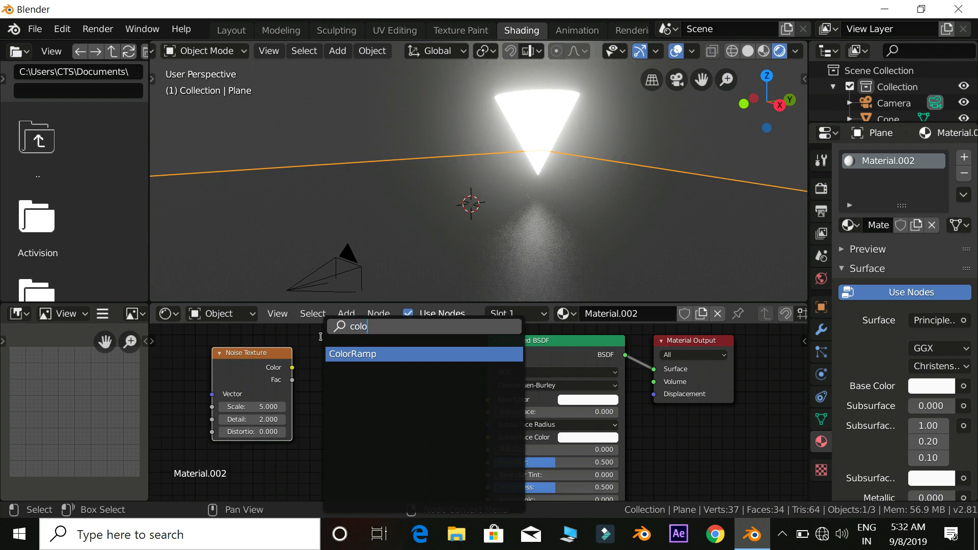
pyautogui.press('Return')
pyautogui.click(326, 341)
pyautogui.moveTo(448, 351); pyautogui.dragTo(487, 488)
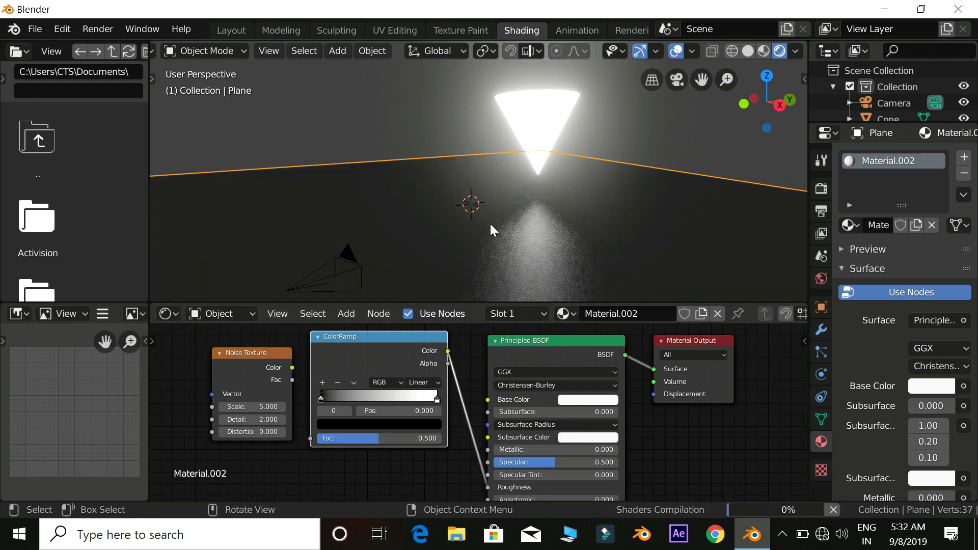
# Step: Link the Noise Texture Color into the ColorRamp's Fac input
pyautogui.moveTo(560, 245); pyautogui.dragTo(451, 316, button='middle')
pyautogui.moveTo(289, 368); pyautogui.dragTo(312, 438)
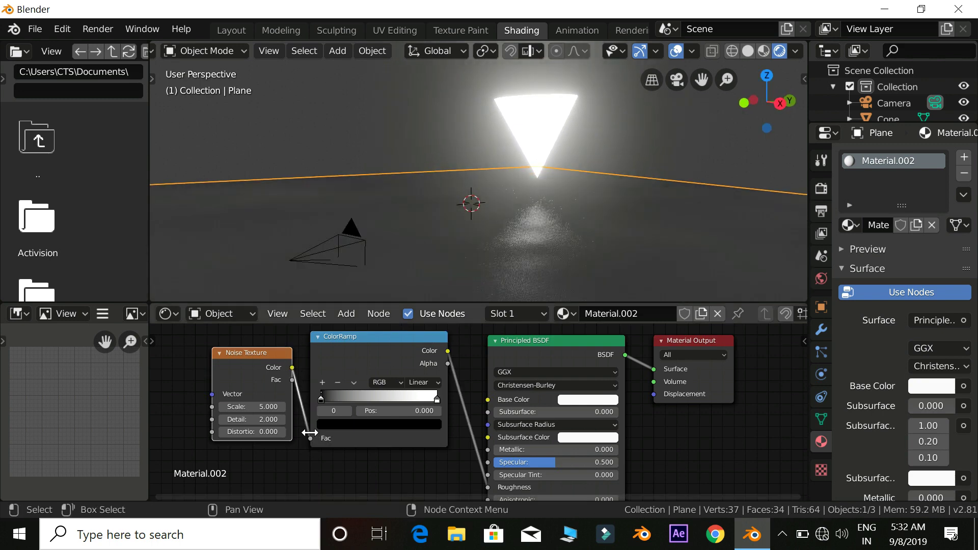
pyautogui.moveTo(460, 451); pyautogui.dragTo(487, 321, button='middle')
pyautogui.hotkey('shift', 'a')
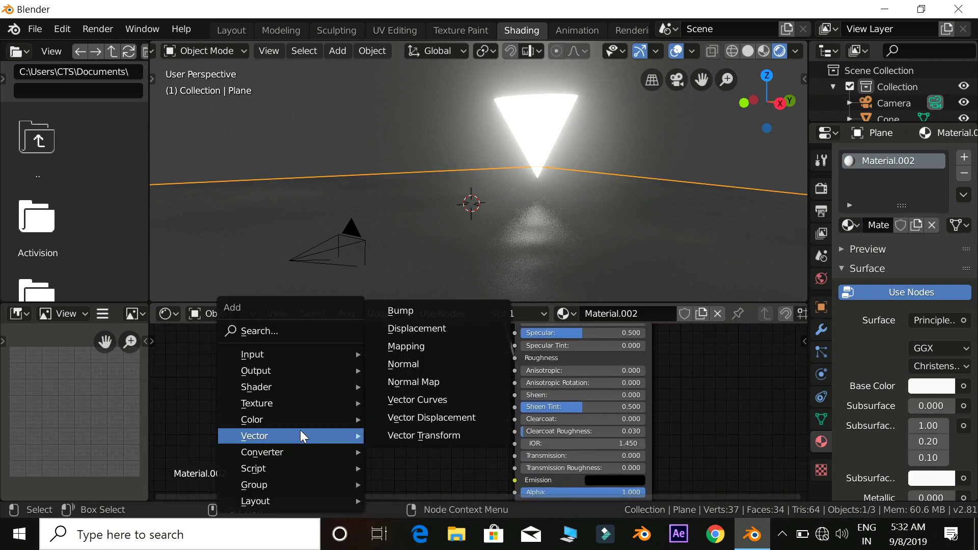
# Step: Add a Bump node to the floor material's node tree
pyautogui.click(303, 353)
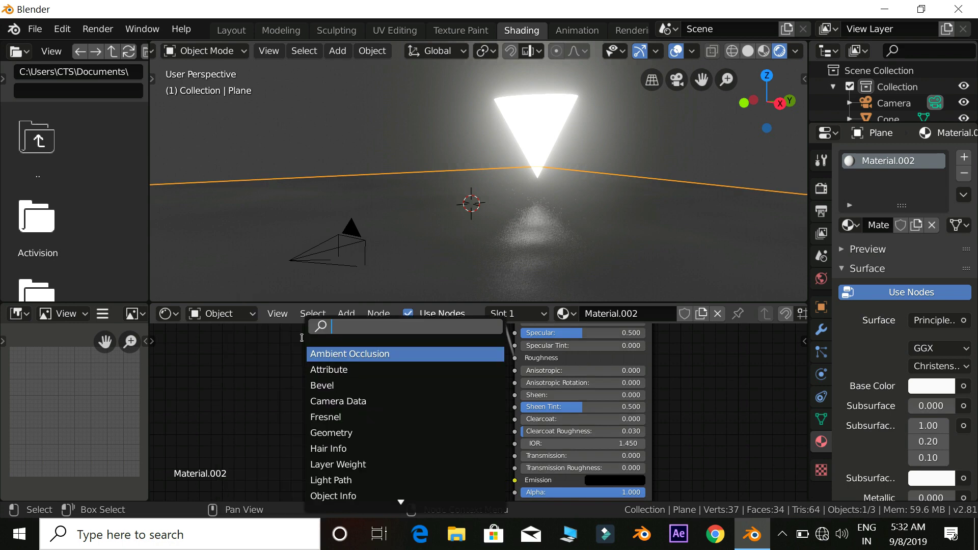
pyautogui.write('bump')
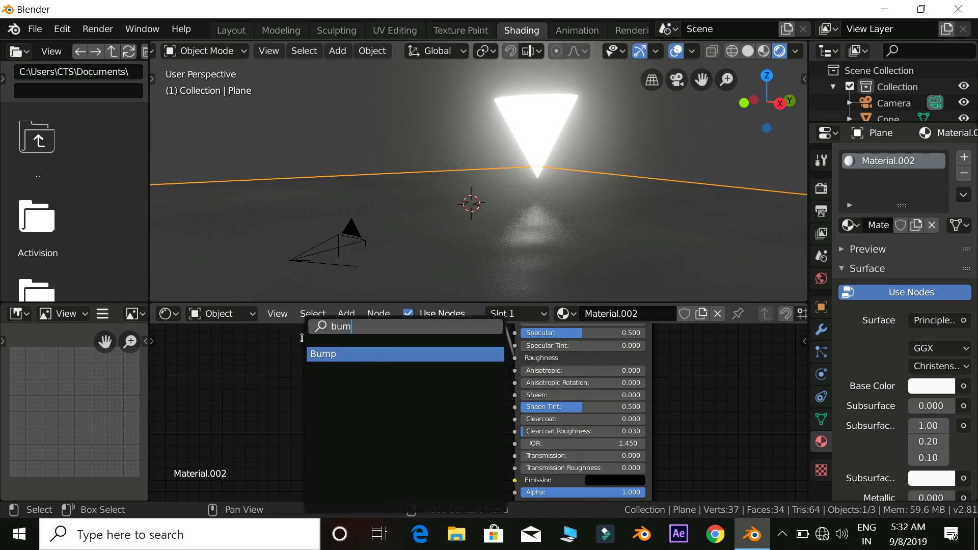
pyautogui.click(323, 354)
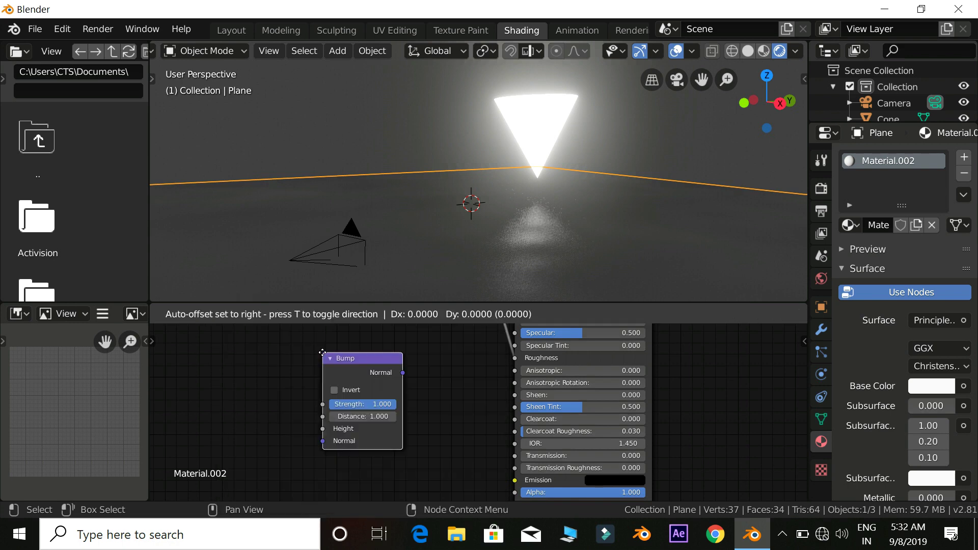
pyautogui.click(298, 355)
pyautogui.moveTo(466, 353); pyautogui.dragTo(517, 422, button='middle')
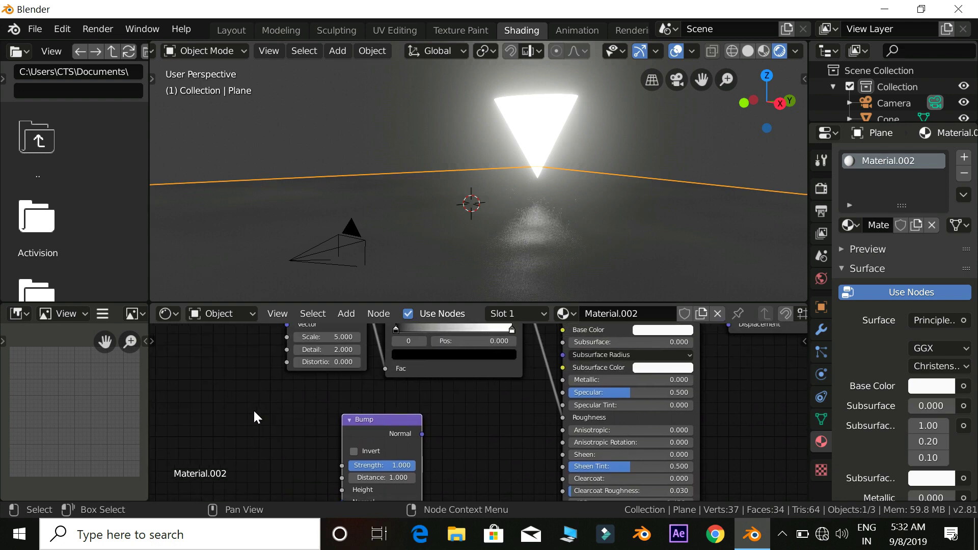
# Step: Add a second ColorRamp below the noise node and move the Bump node clear of it
pyautogui.hotkey('shift', 'a')
pyautogui.click(254, 332)
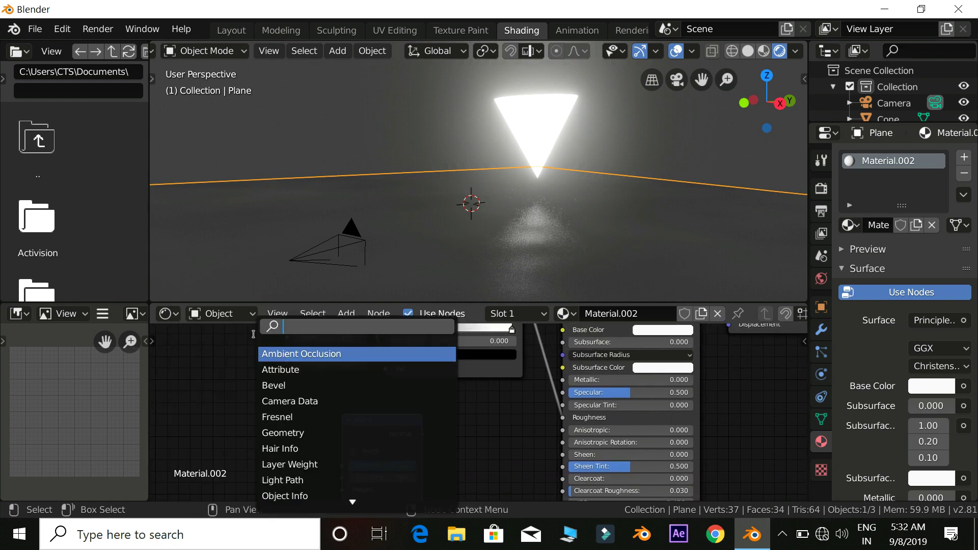
pyautogui.write('color')
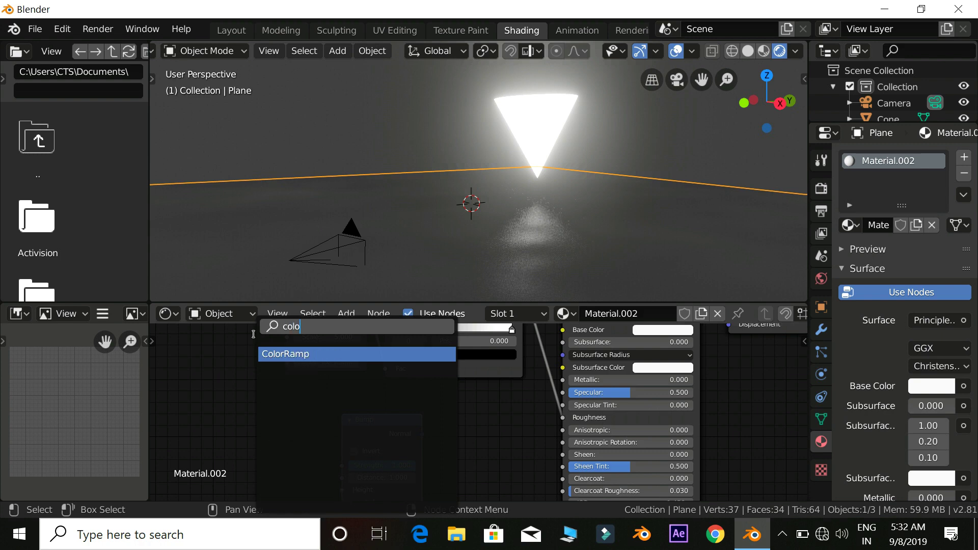
pyautogui.click(295, 349)
pyautogui.click(396, 425)
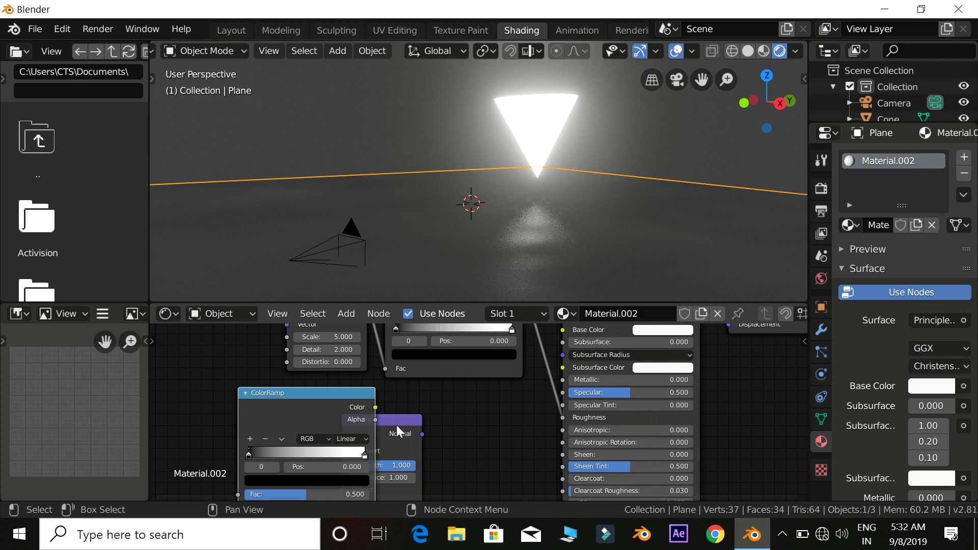
pyautogui.moveTo(405, 420); pyautogui.dragTo(500, 419)
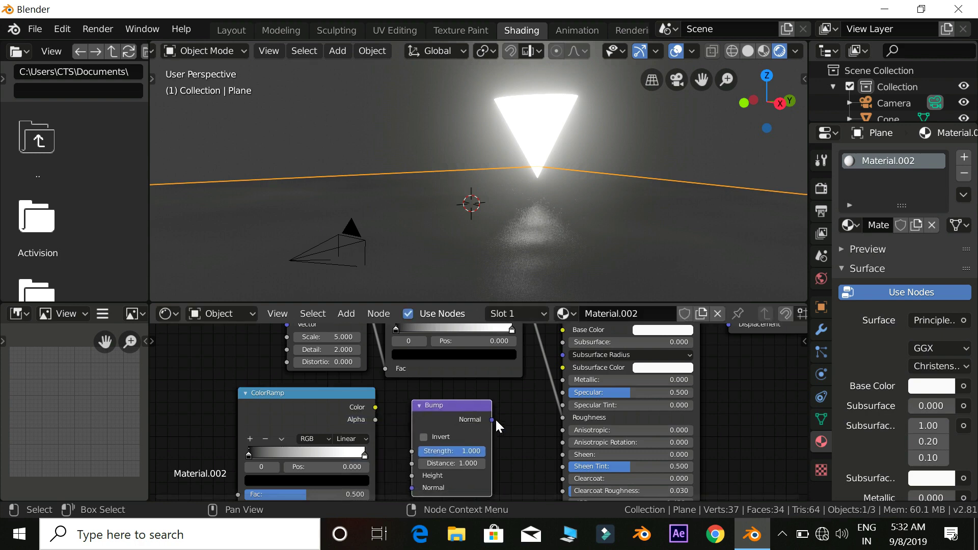
# Step: Connect the Bump node's Normal output to the Principled BSDF Normal input
pyautogui.moveTo(549, 429); pyautogui.dragTo(546, 359, button='middle')
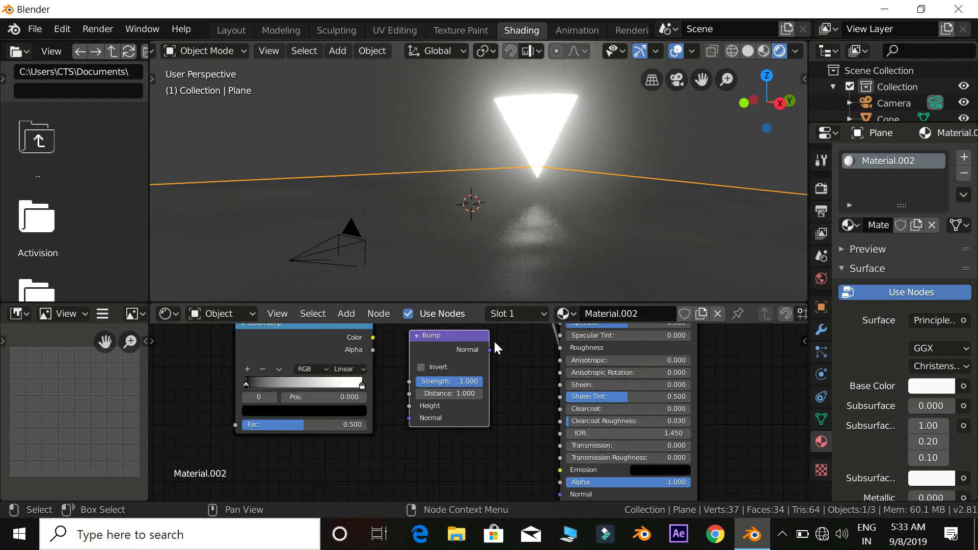
pyautogui.moveTo(488, 351); pyautogui.dragTo(545, 489)
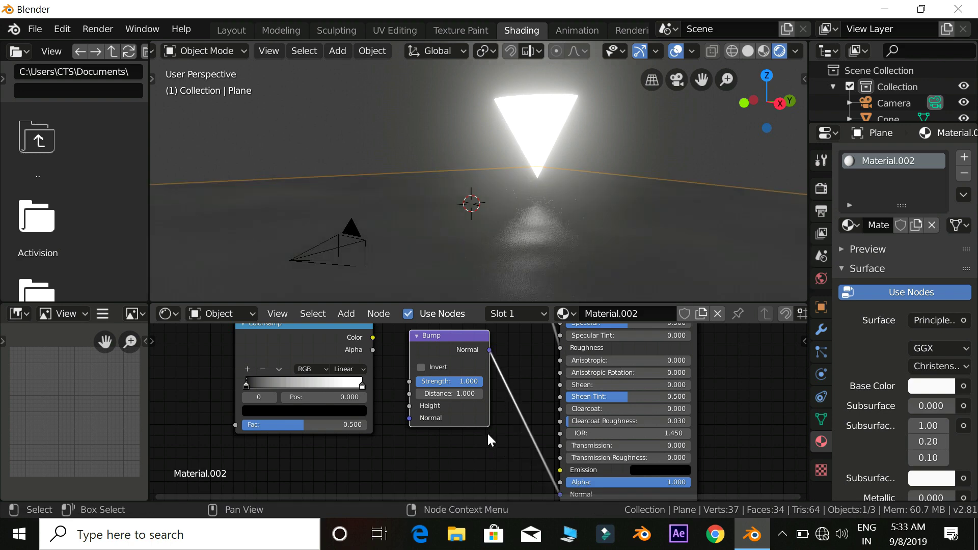
pyautogui.moveTo(453, 381); pyautogui.dragTo(528, 412, button='middle')
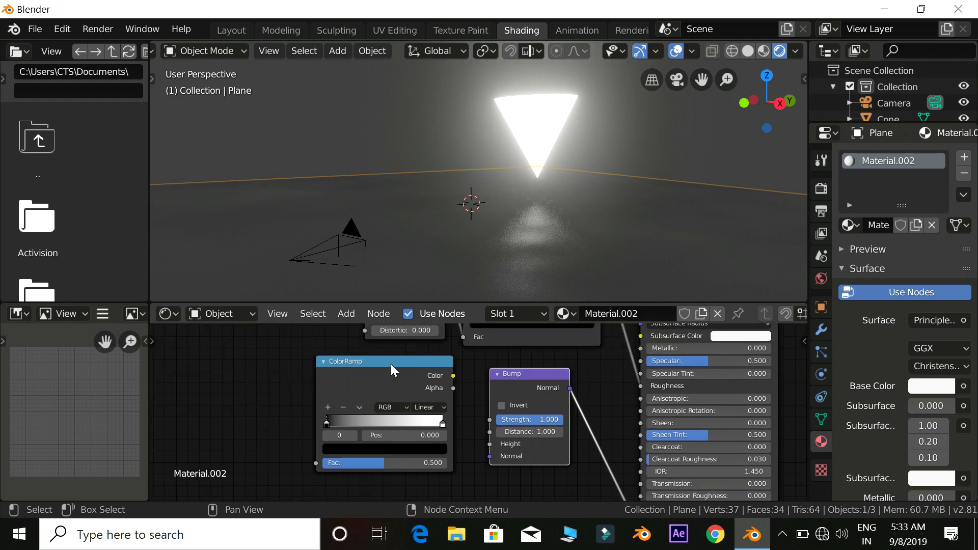
# Step: Connect the second ColorRamp's Color to Bump Height and feed the noise Color into its Fac
pyautogui.moveTo(452, 375); pyautogui.dragTo(489, 443)
pyautogui.scroll(5, 464, 367)
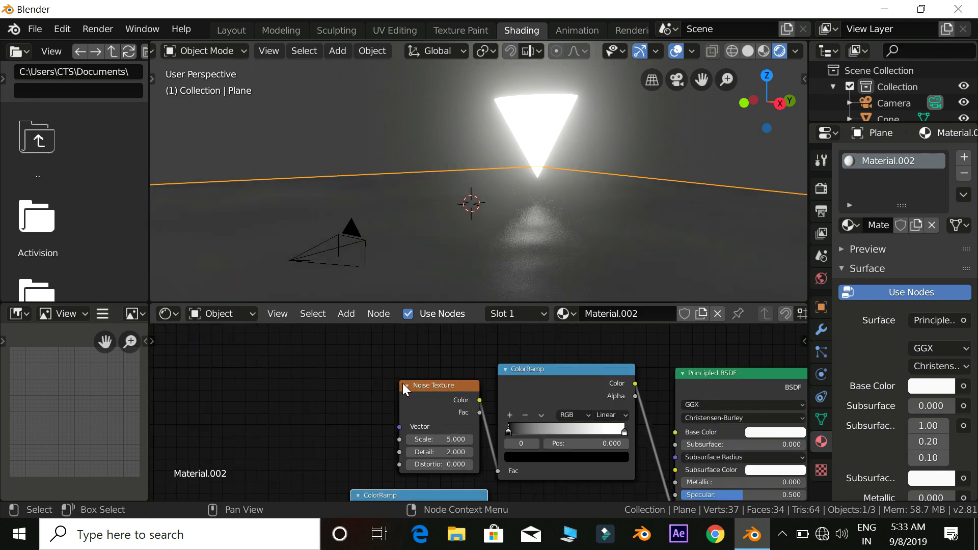
pyautogui.moveTo(460, 388); pyautogui.dragTo(352, 425)
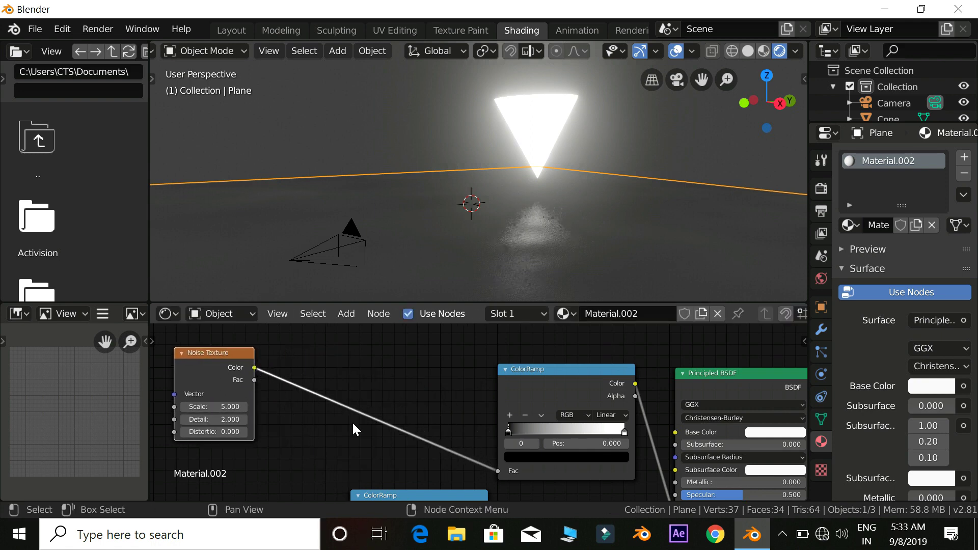
pyautogui.keyDown('ctrl'); pyautogui.moveTo(353, 423); pyautogui.dragTo(366, 376, button='middle'); pyautogui.keyUp('ctrl')
pyautogui.moveTo(285, 339); pyautogui.dragTo(294, 414)
pyautogui.moveTo(319, 419); pyautogui.dragTo(331, 366, button='middle')
pyautogui.moveTo(335, 367); pyautogui.dragTo(402, 459)
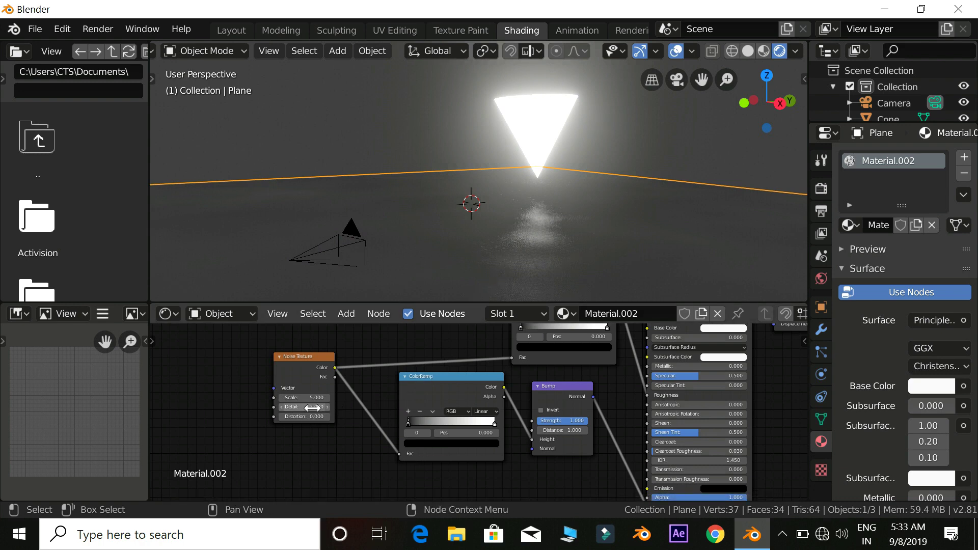
# Step: Set noise Scale 3.7 and Detail 16, and slide the ramp stop to 0.769
pyautogui.moveTo(309, 398)
pyautogui.mouseDown()
pyautogui.moveTo(273, 398)
pyautogui.moveTo(316, 409)
pyautogui.mouseUp()
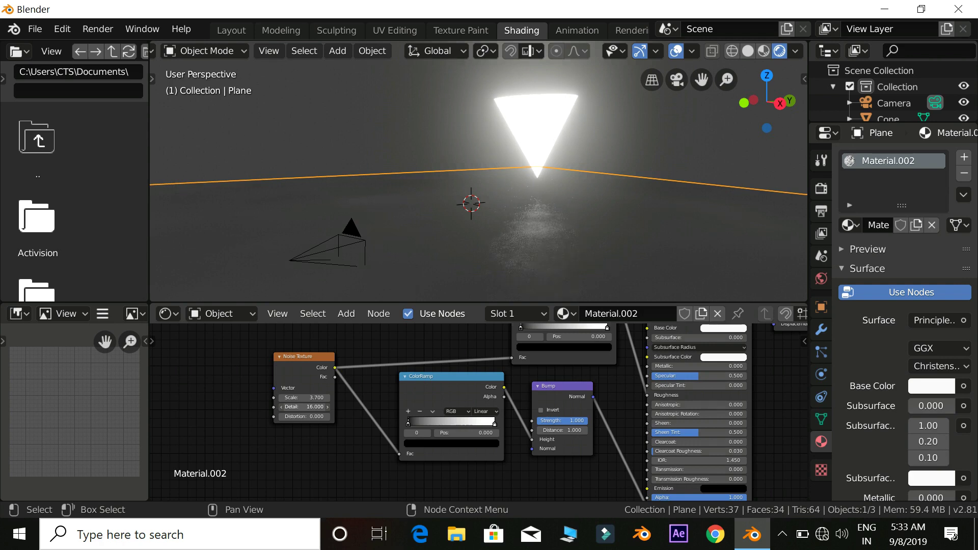
pyautogui.moveTo(316, 408); pyautogui.dragTo(316, 409)
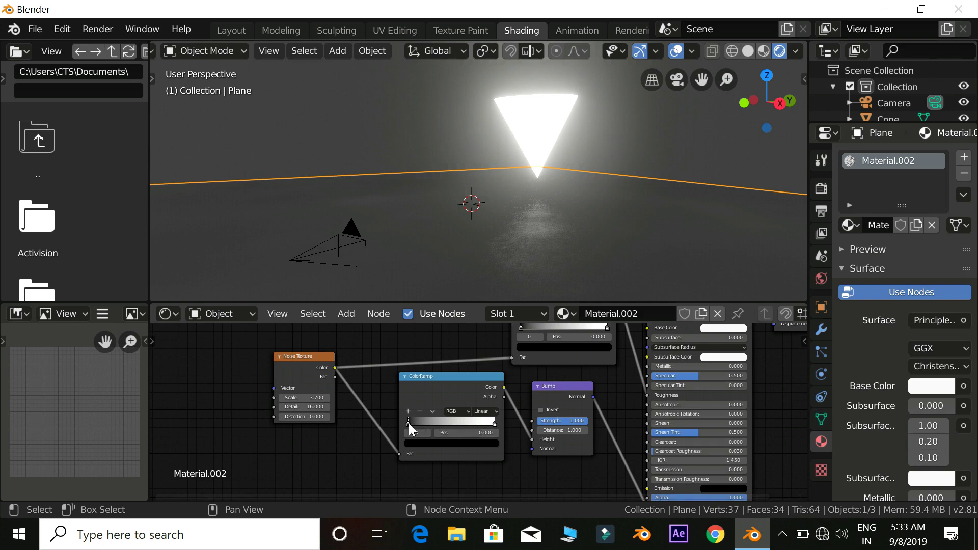
pyautogui.moveTo(417, 423); pyautogui.dragTo(424, 423)
pyautogui.moveTo(456, 421); pyautogui.dragTo(482, 422)
pyautogui.moveTo(562, 281); pyautogui.dragTo(600, 282, button='middle')
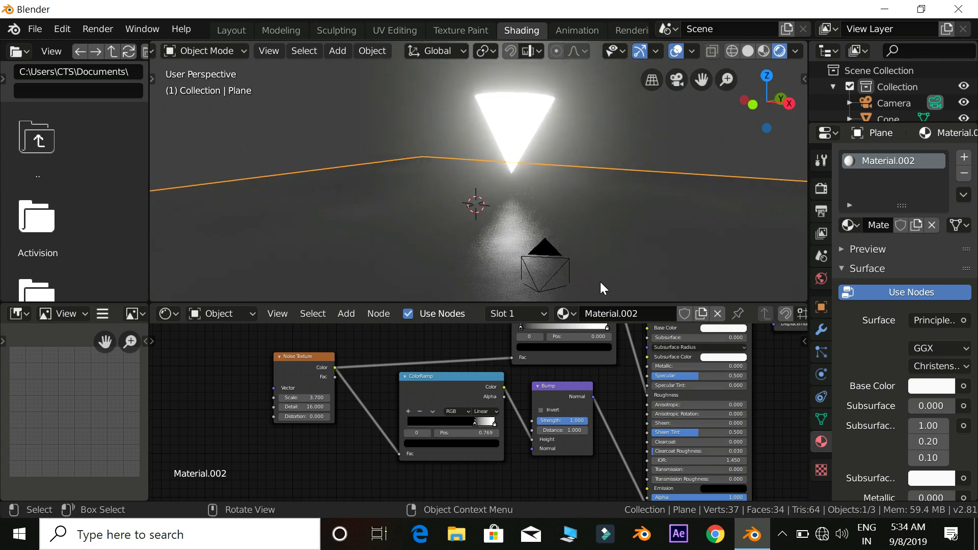
# Step: Lower the glowing cone about 1.2 m so it sits closer to the bumpy floor
pyautogui.rightClick(525, 138)
pyautogui.click(519, 96)
pyautogui.click(521, 112)
pyautogui.press('g')
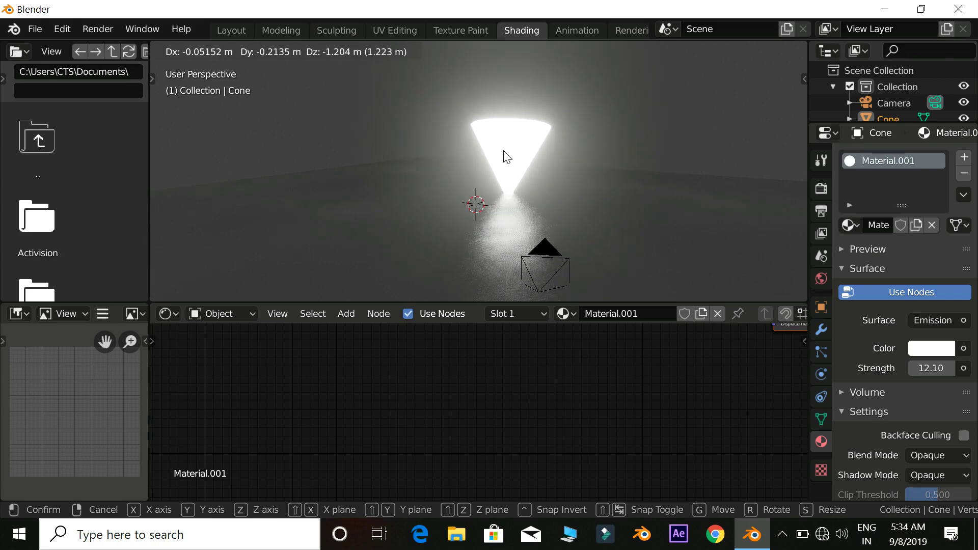
pyautogui.click(526, 156)
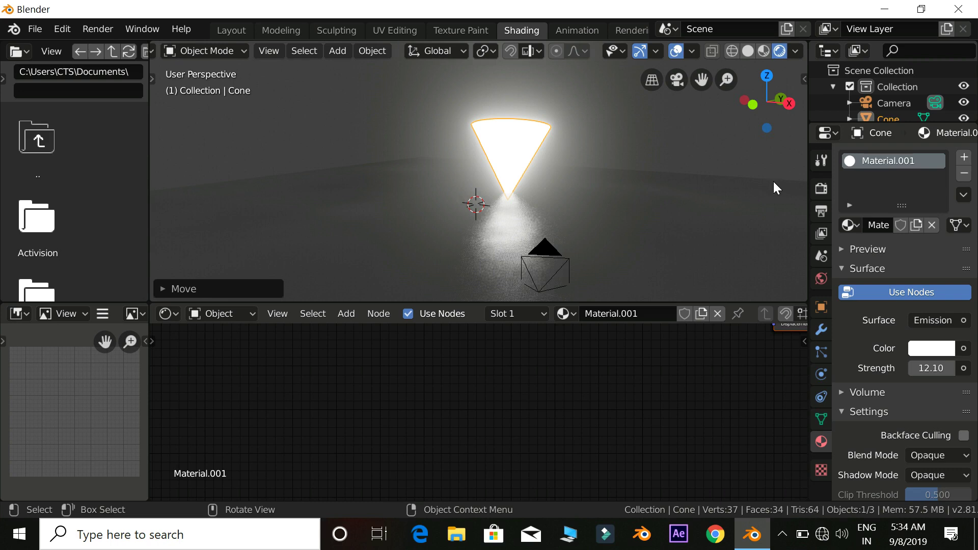
pyautogui.click(496, 276)
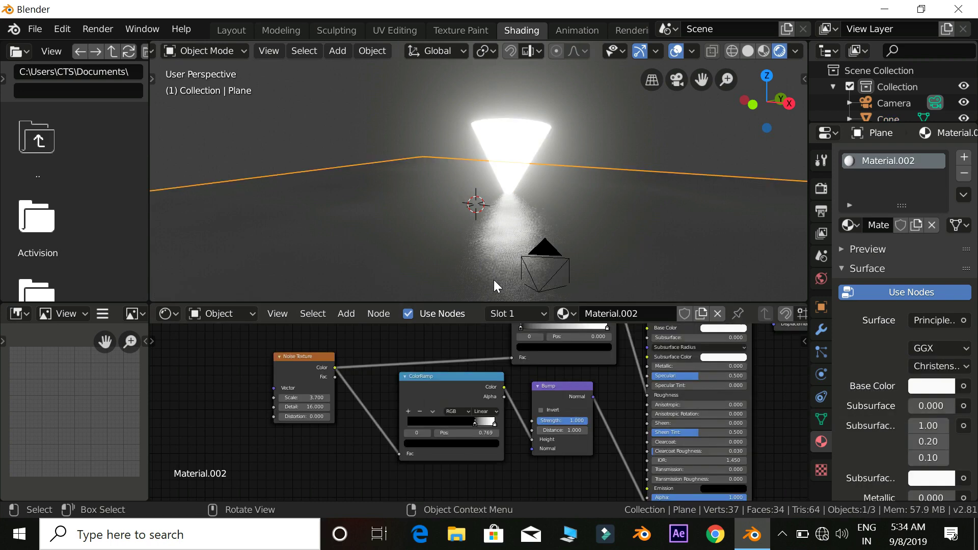
# Step: Drag the upper ColorRamp's black and white stops inward to dim the floor
pyautogui.keyDown('shift'); pyautogui.scroll(3, 496, 386); pyautogui.keyUp('shift')
pyautogui.moveTo(519, 359)
pyautogui.mouseDown()
pyautogui.moveTo(587, 363)
pyautogui.moveTo(527, 363)
pyautogui.mouseUp()
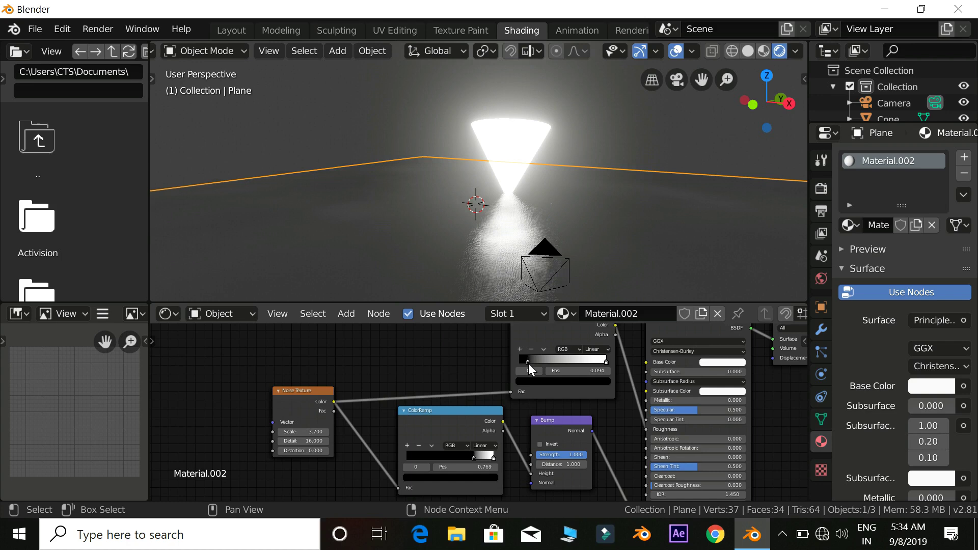
pyautogui.moveTo(605, 361)
pyautogui.mouseDown()
pyautogui.moveTo(557, 362)
pyautogui.moveTo(607, 352)
pyautogui.moveTo(604, 359)
pyautogui.mouseUp()
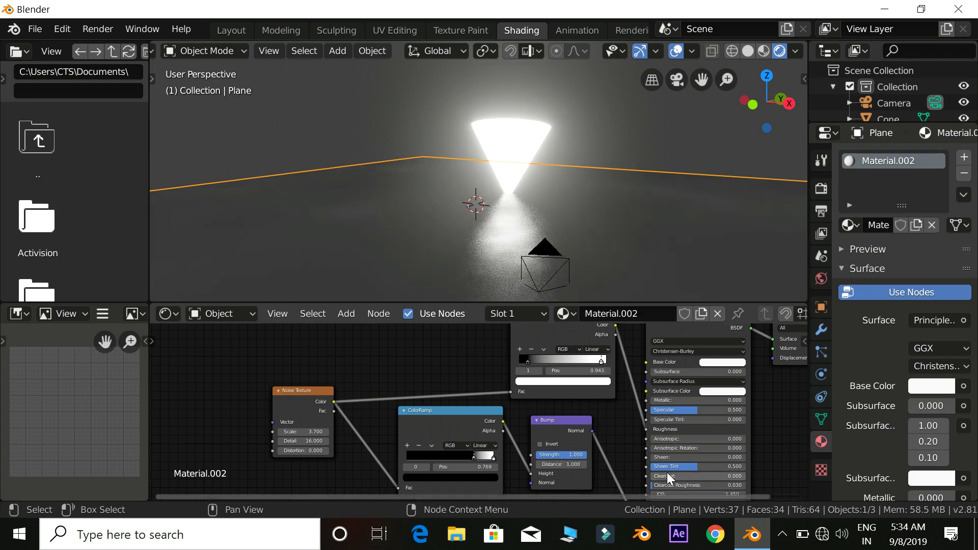
# Step: Raise the floor Bump node's Distance to 80.1 for much stronger bumps
pyautogui.scroll(-5, 673, 422)
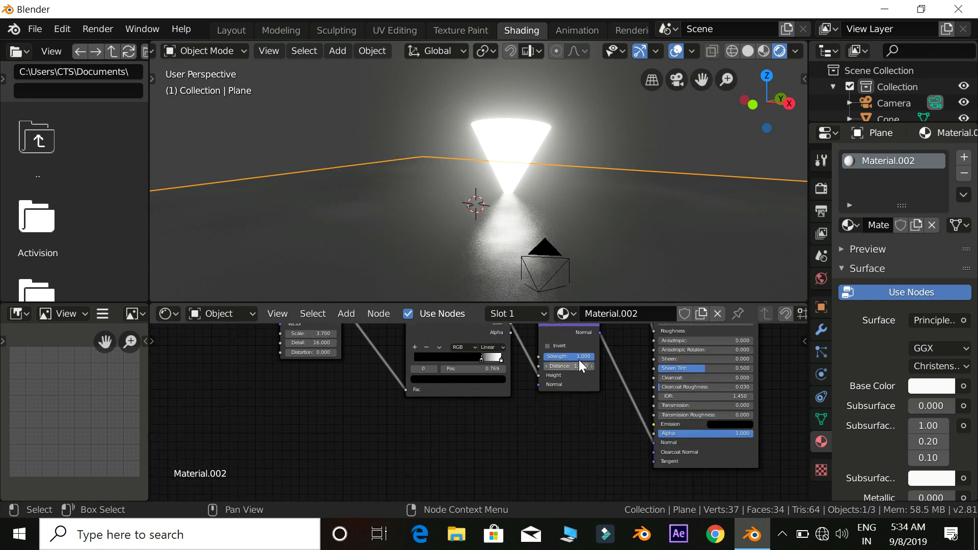
pyautogui.moveTo(570, 365); pyautogui.dragTo(616, 366)
pyautogui.moveTo(590, 164); pyautogui.dragTo(651, 152, button='middle')
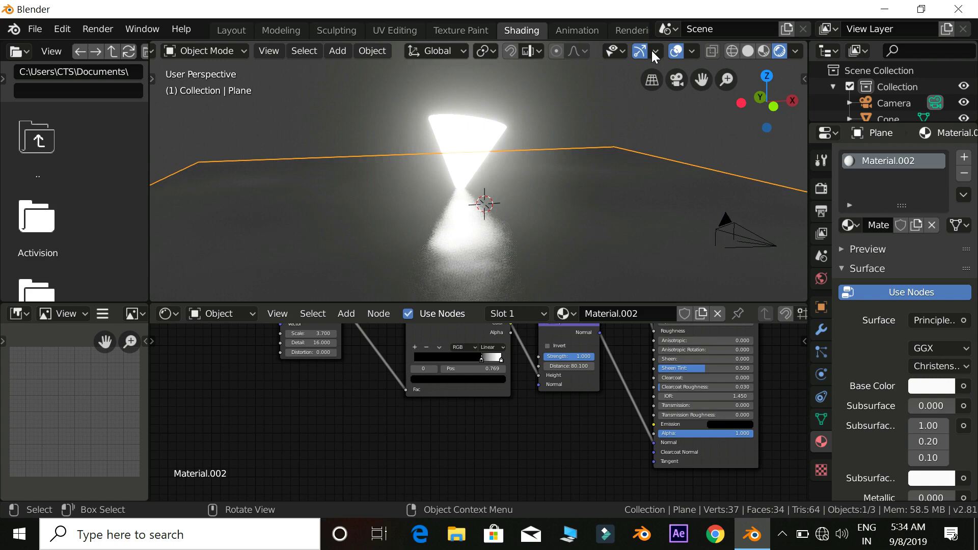
pyautogui.click(679, 79)
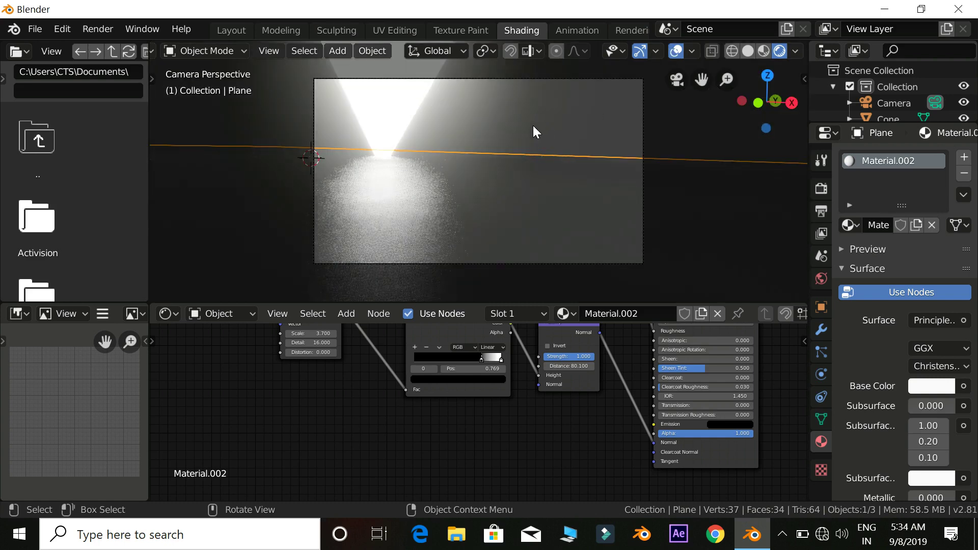
# Step: Move and slightly tilt the scene camera to centre the cone and its floor reflection
pyautogui.click(543, 87)
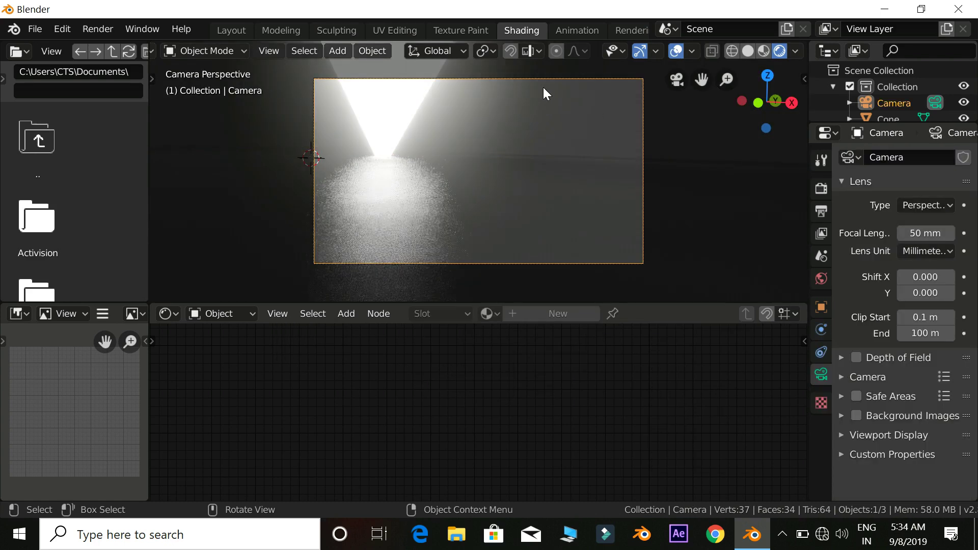
pyautogui.press('g')
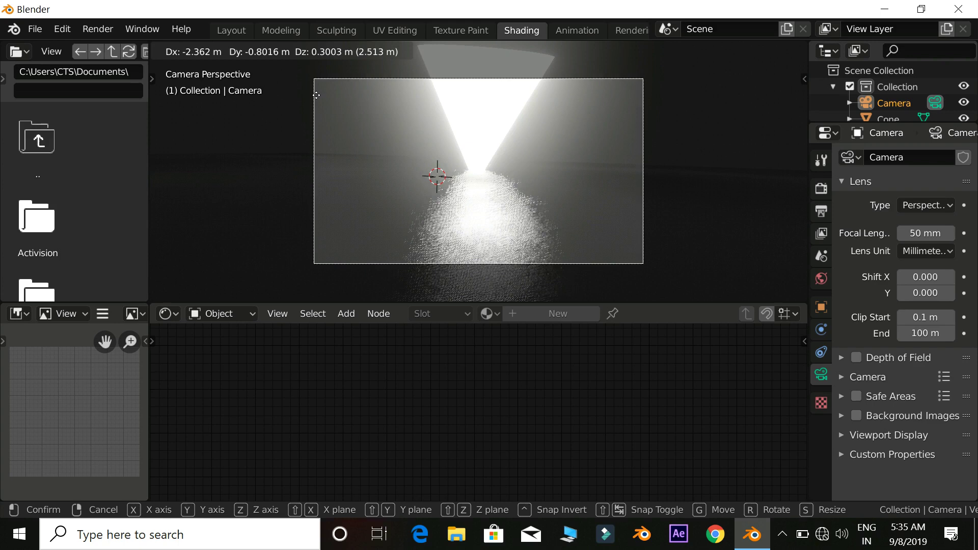
pyautogui.click(410, 132)
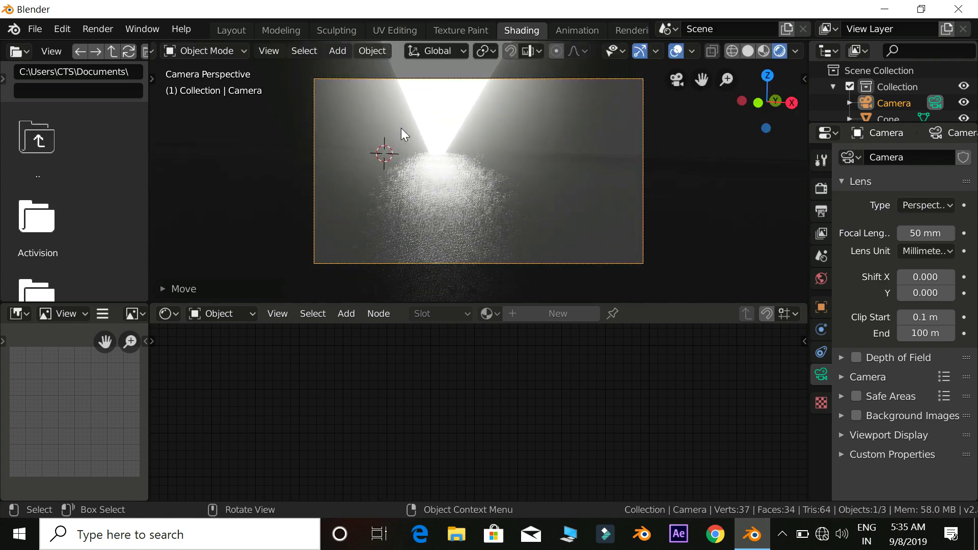
pyautogui.press('r')
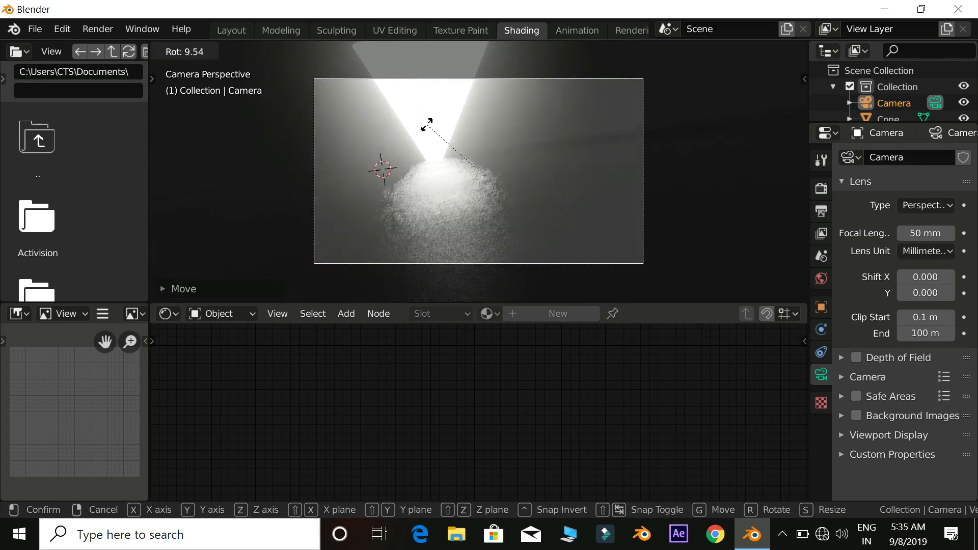
pyautogui.click(428, 135)
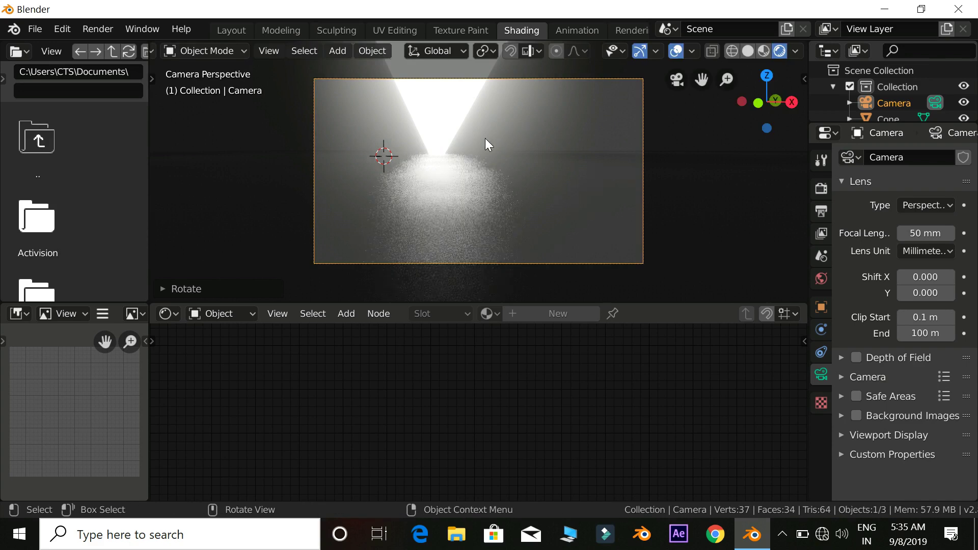
# Step: Move the floor noise ColorRamp's white stop from 0.769 to 0.499
pyautogui.click(497, 183)
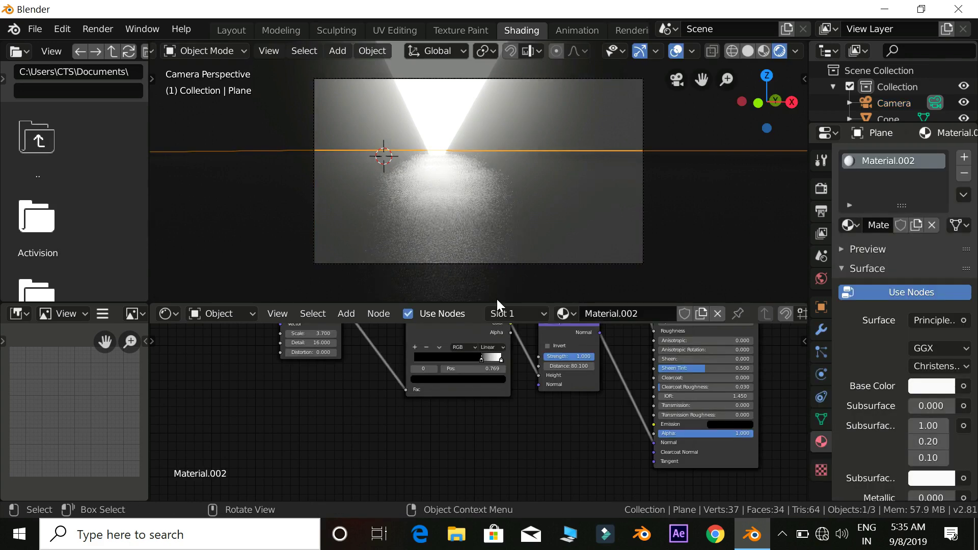
pyautogui.moveTo(466, 339); pyautogui.dragTo(479, 399, button='middle')
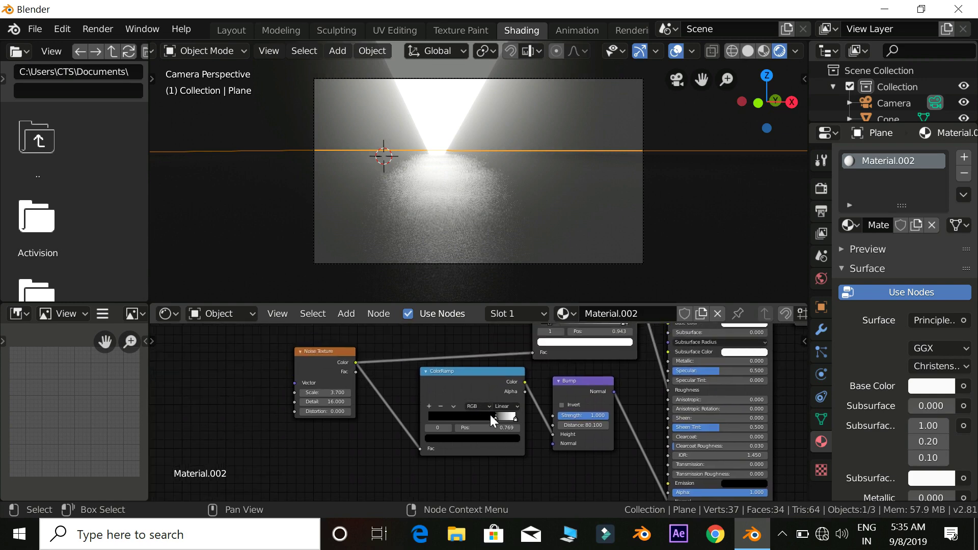
pyautogui.moveTo(495, 420); pyautogui.dragTo(472, 423)
pyautogui.click(447, 129)
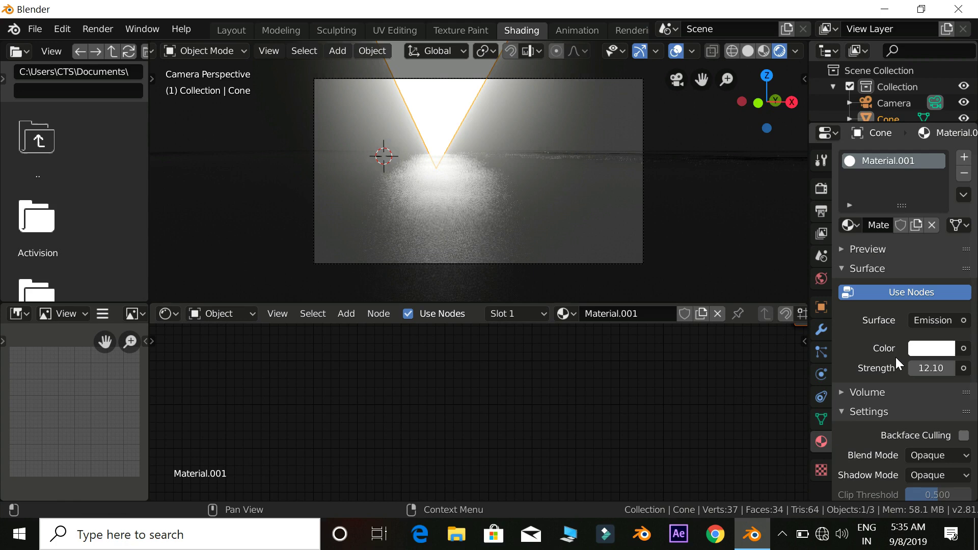
# Step: Set the cone's emission colour to pale blue (H 0.591, S 0.416)
pyautogui.click(922, 350)
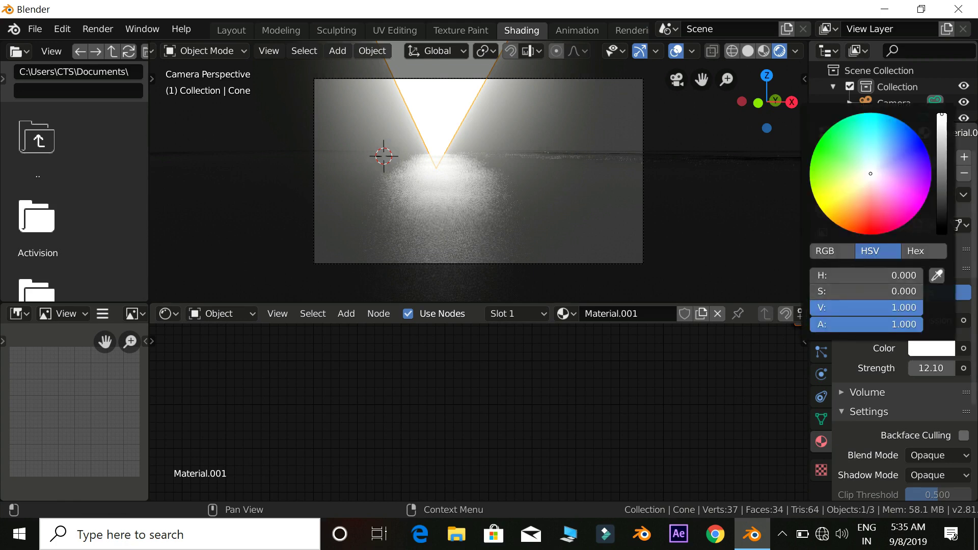
pyautogui.click(902, 158)
pyautogui.moveTo(899, 162)
pyautogui.mouseDown()
pyautogui.moveTo(921, 138)
pyautogui.moveTo(908, 125)
pyautogui.moveTo(890, 153)
pyautogui.mouseUp()
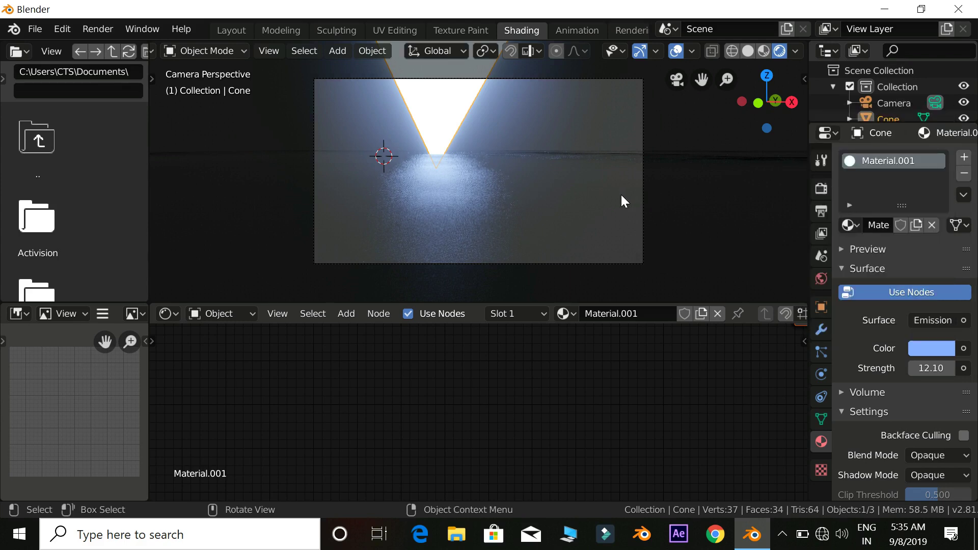
pyautogui.click(621, 194)
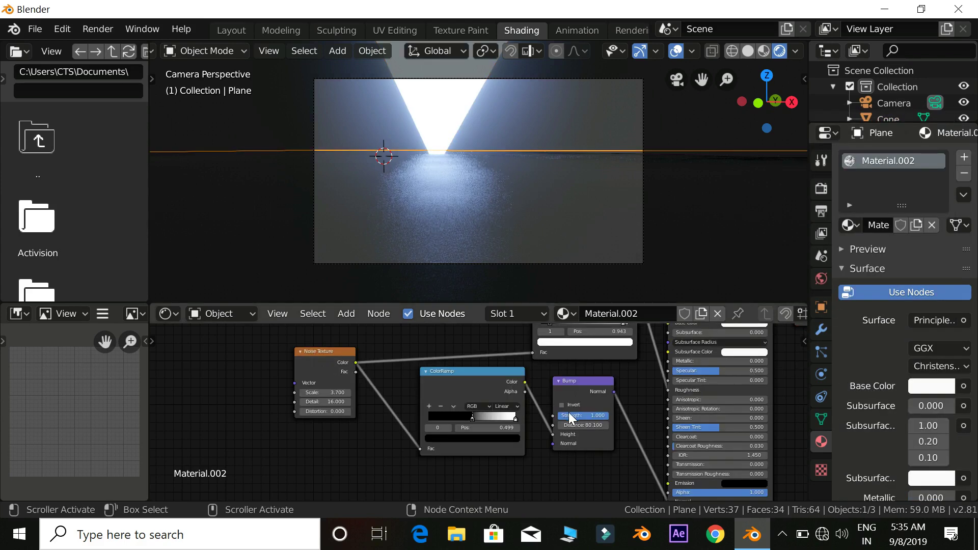
# Step: Set the noise ramp's middle stop to 0.439 and the upper ramp's stops to 0.051 and 0.994
pyautogui.moveTo(582, 380); pyautogui.dragTo(576, 406, button='middle')
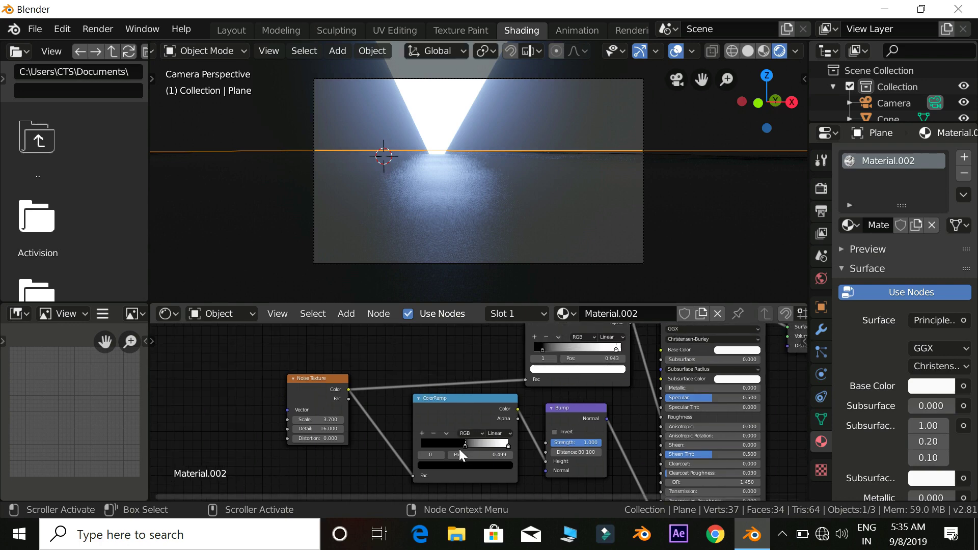
pyautogui.moveTo(460, 449); pyautogui.dragTo(417, 449)
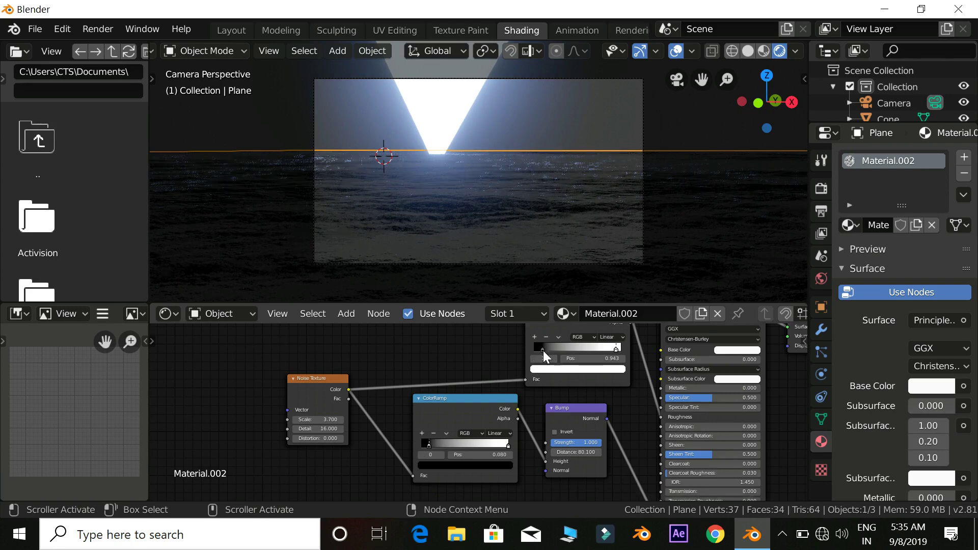
pyautogui.moveTo(543, 350); pyautogui.dragTo(533, 351)
pyautogui.moveTo(618, 347); pyautogui.dragTo(572, 352)
pyautogui.moveTo(426, 445)
pyautogui.mouseDown()
pyautogui.moveTo(467, 446)
pyautogui.moveTo(430, 446)
pyautogui.mouseUp()
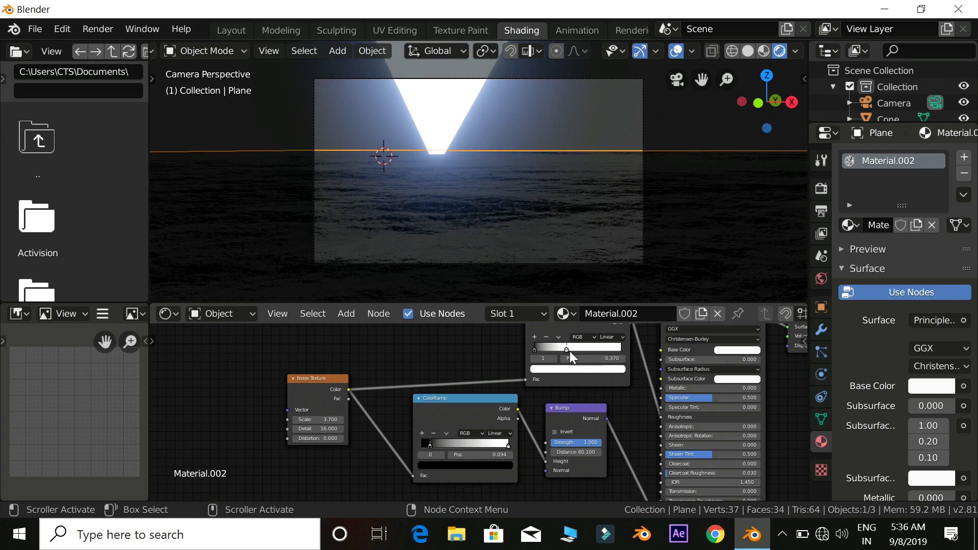
pyautogui.click(621, 349)
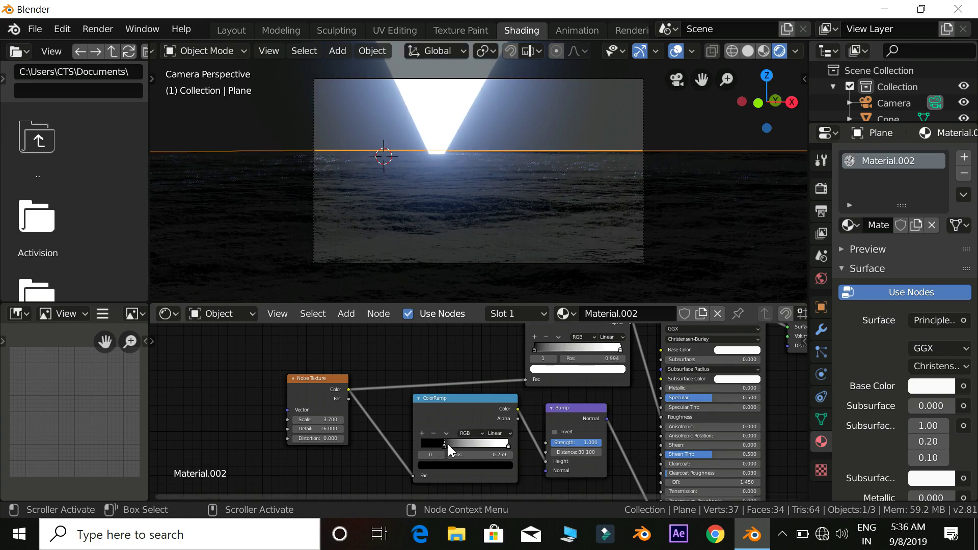
pyautogui.moveTo(457, 444); pyautogui.dragTo(463, 444)
pyautogui.moveTo(518, 219); pyautogui.dragTo(420, 213, button='middle')
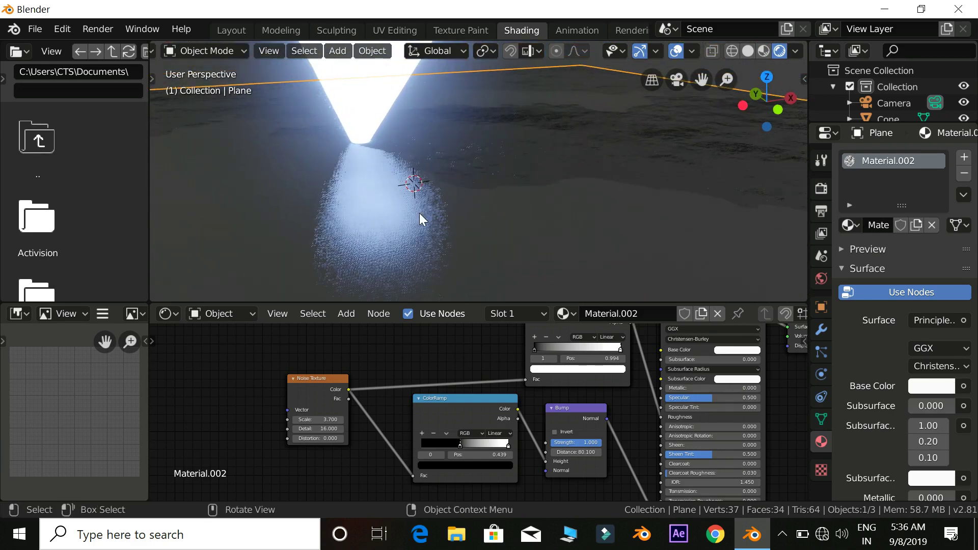
# Step: Orbit and zoom out to see the whole scene, with the cone and camera visible
pyautogui.moveTo(341, 231); pyautogui.dragTo(441, 129, button='middle')
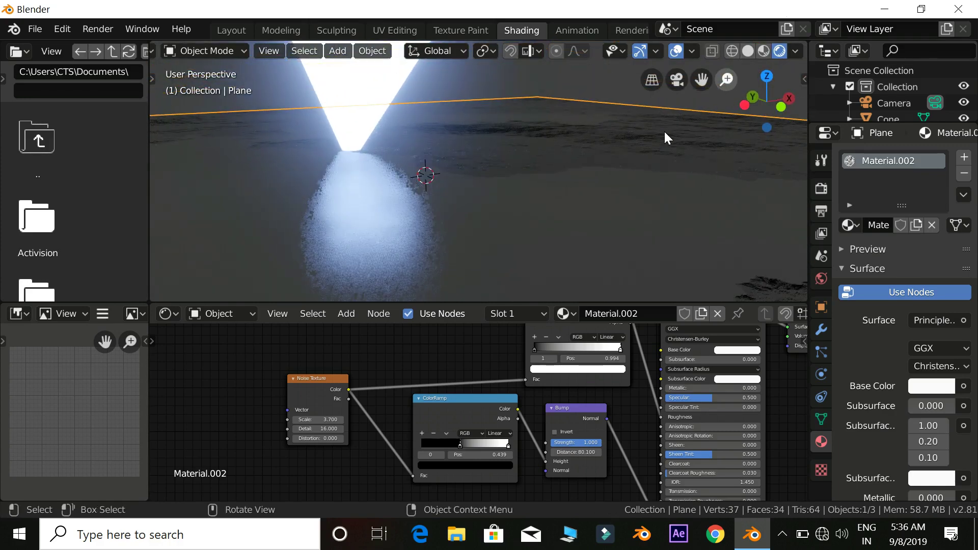
pyautogui.scroll(-4, 524, 209)
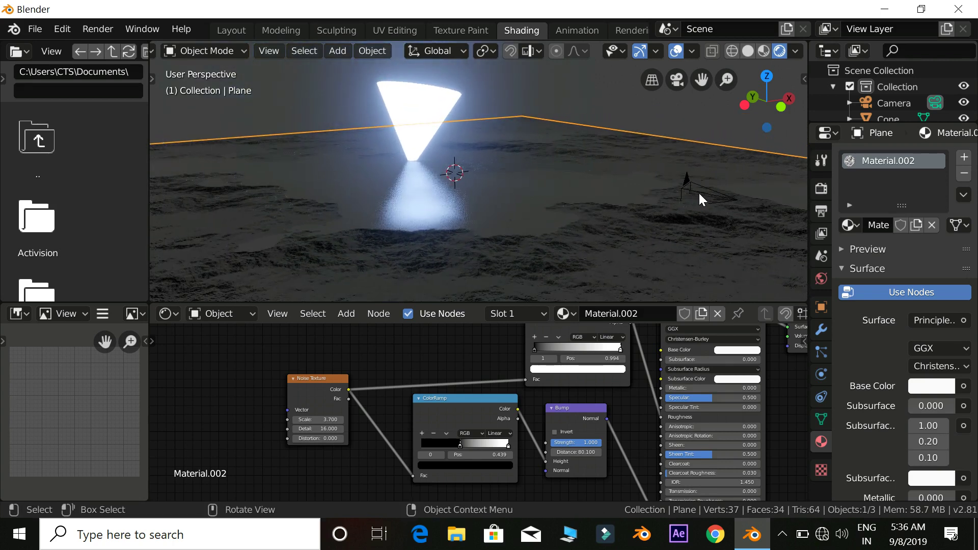
pyautogui.click(724, 198)
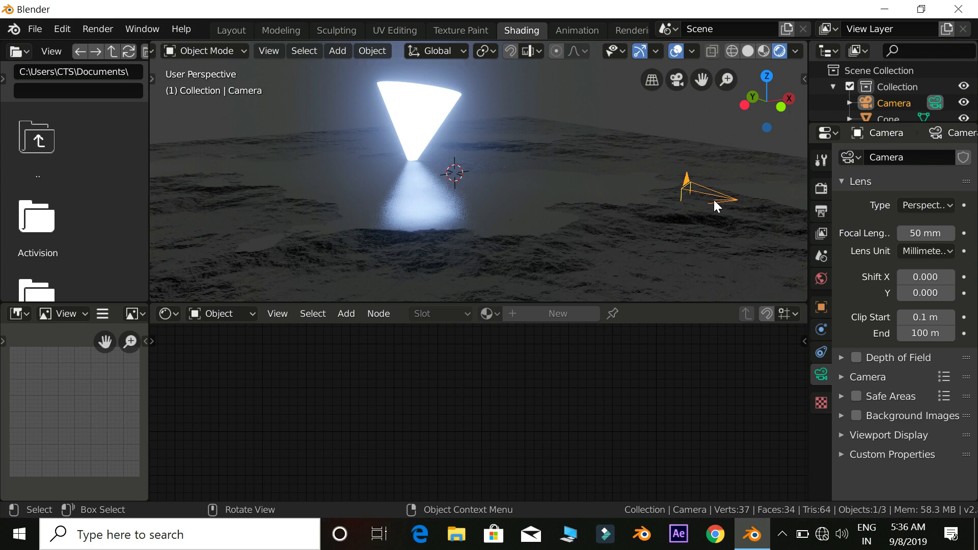
# Step: Shift the camera leftward toward the cone while checking the camera view
pyautogui.press('g')
pyautogui.moveTo(595, 203); pyautogui.dragTo(508, 202)
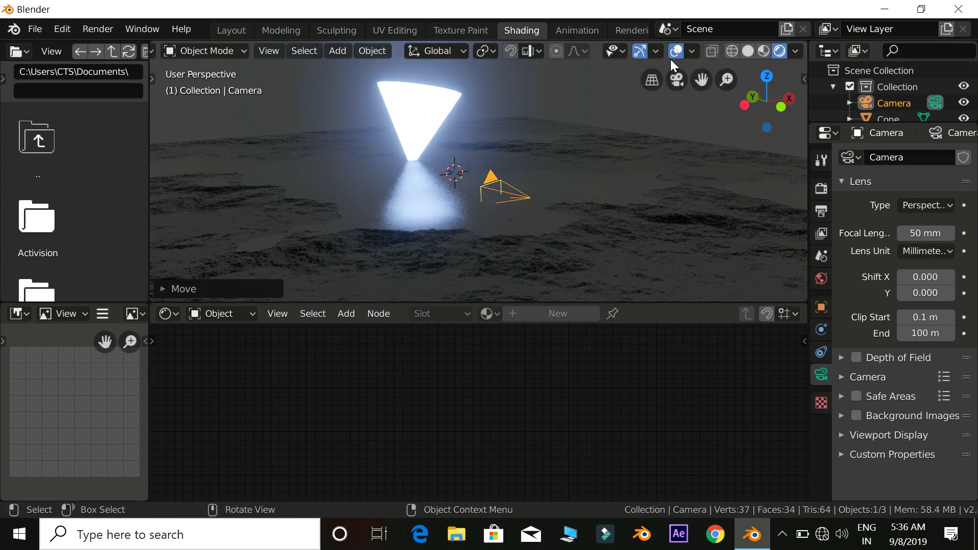
pyautogui.click(677, 79)
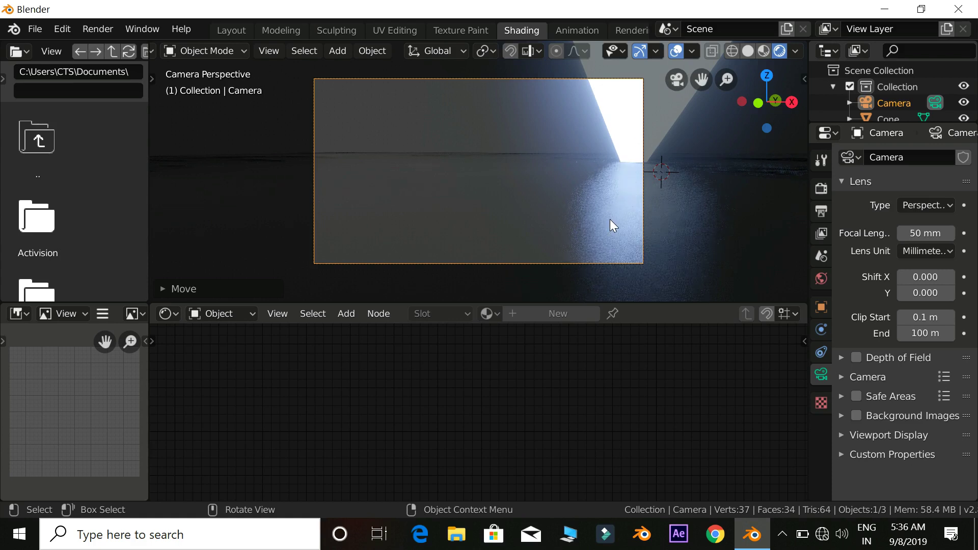
pyautogui.press('g')
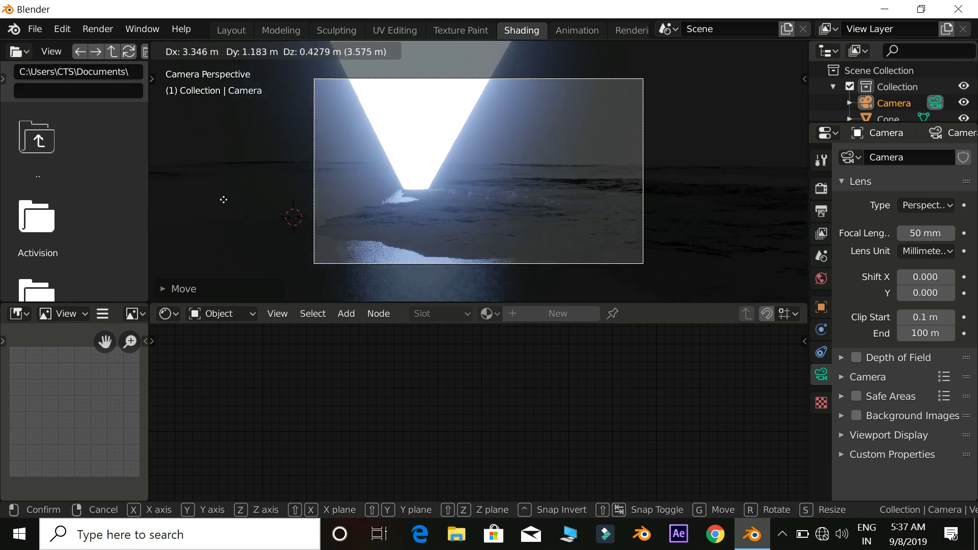
pyautogui.click(184, 172)
# Step: Pull the camera 14.71 m back along its local Z axis and tilt it slightly
pyautogui.press('g')
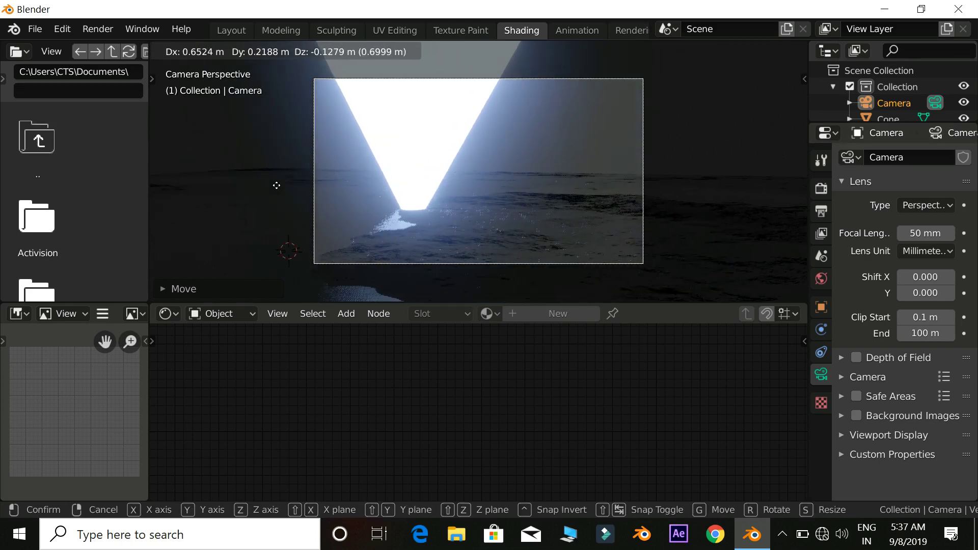
pyautogui.press('z')
pyautogui.press('z')
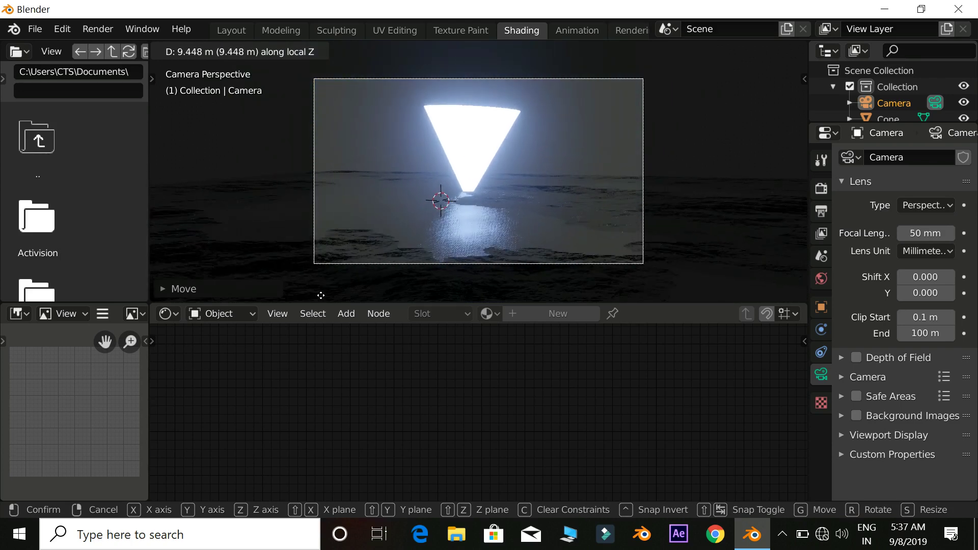
pyautogui.click(339, 72)
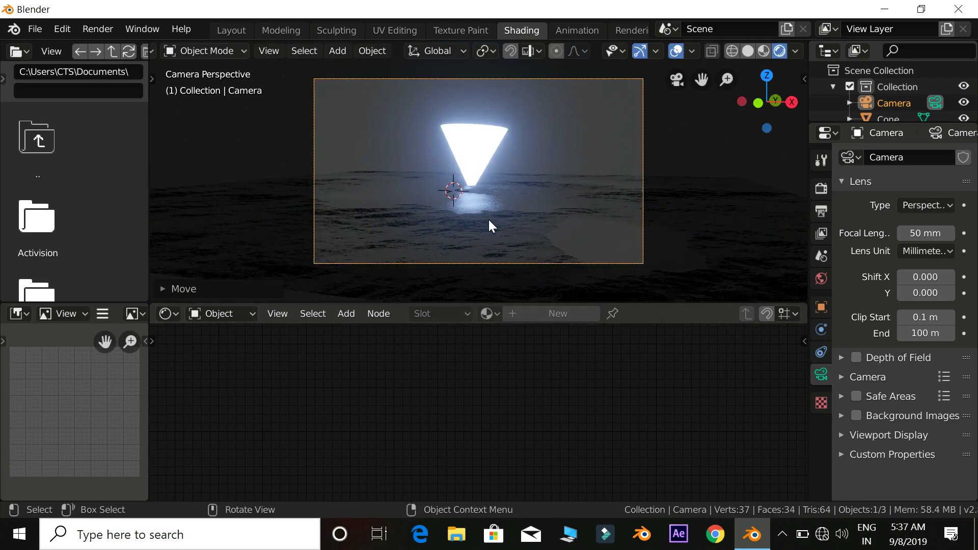
pyautogui.press('r')
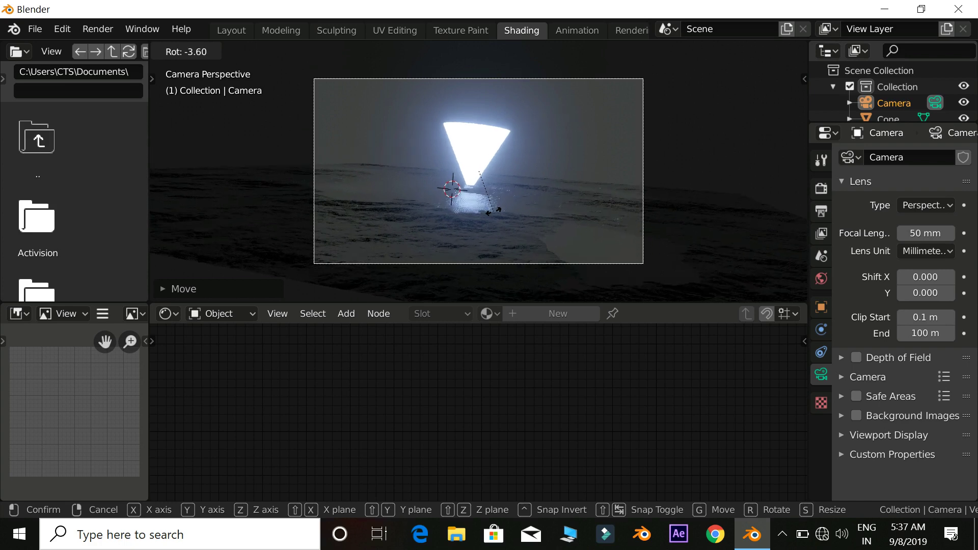
pyautogui.click(490, 216)
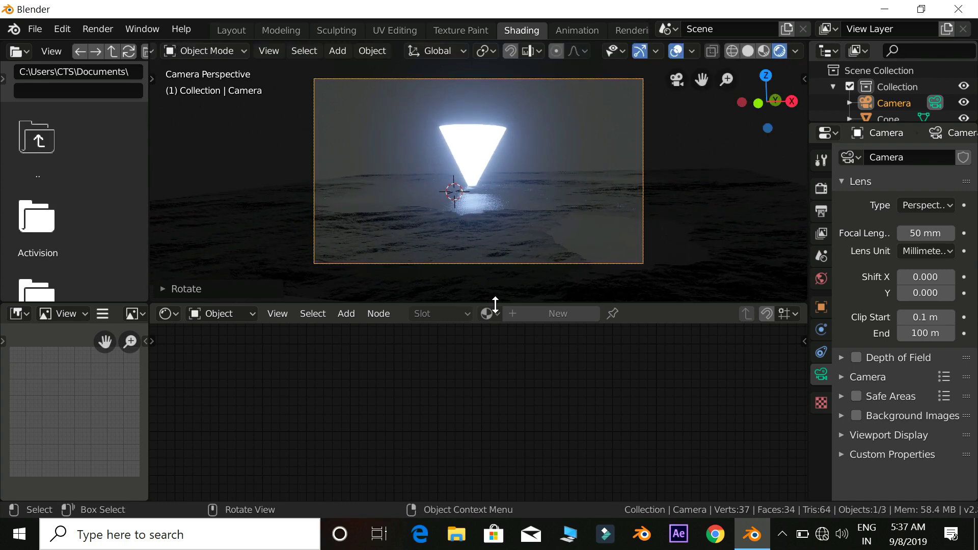
pyautogui.click(499, 223)
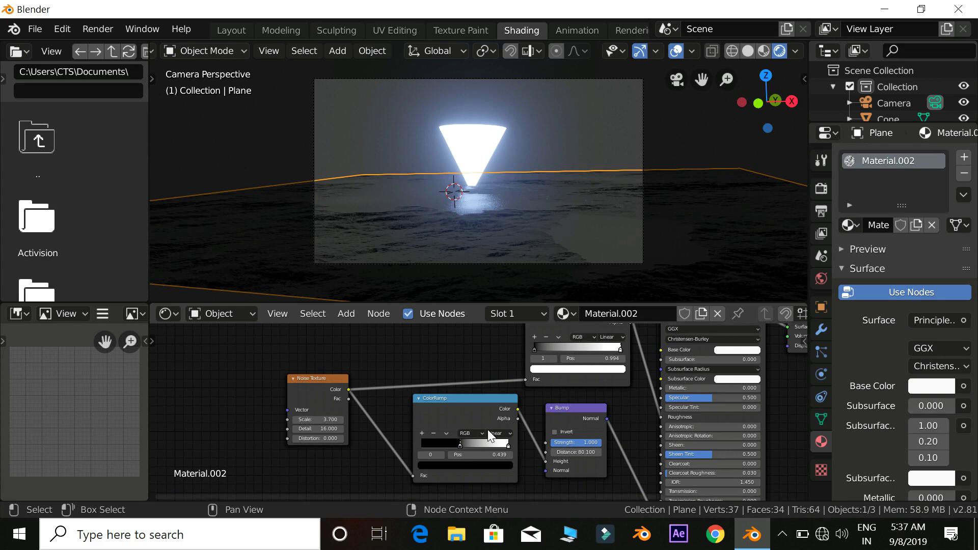
# Step: Switch the upper ColorRamp's colour mode to HSV, then back to RGB
pyautogui.click(585, 337)
pyautogui.click(582, 355)
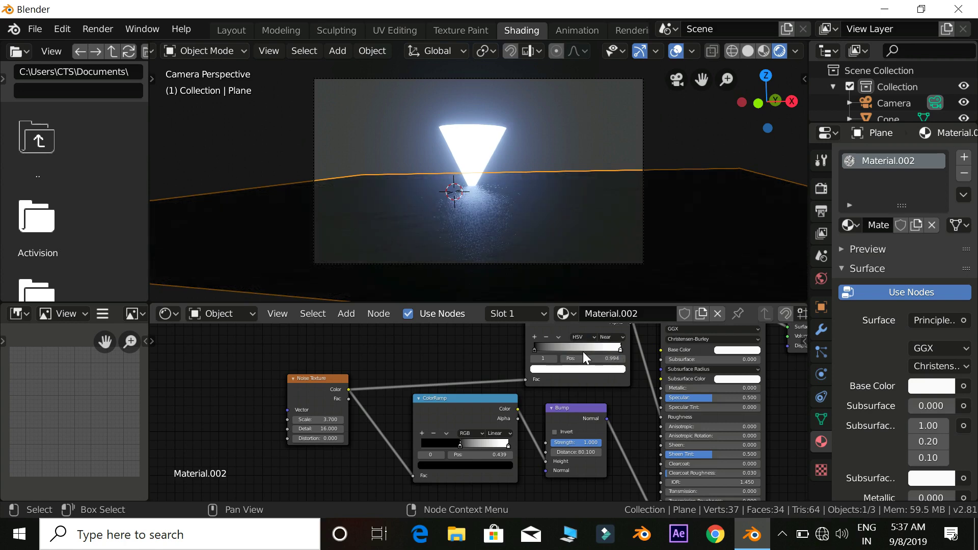
pyautogui.click(582, 334)
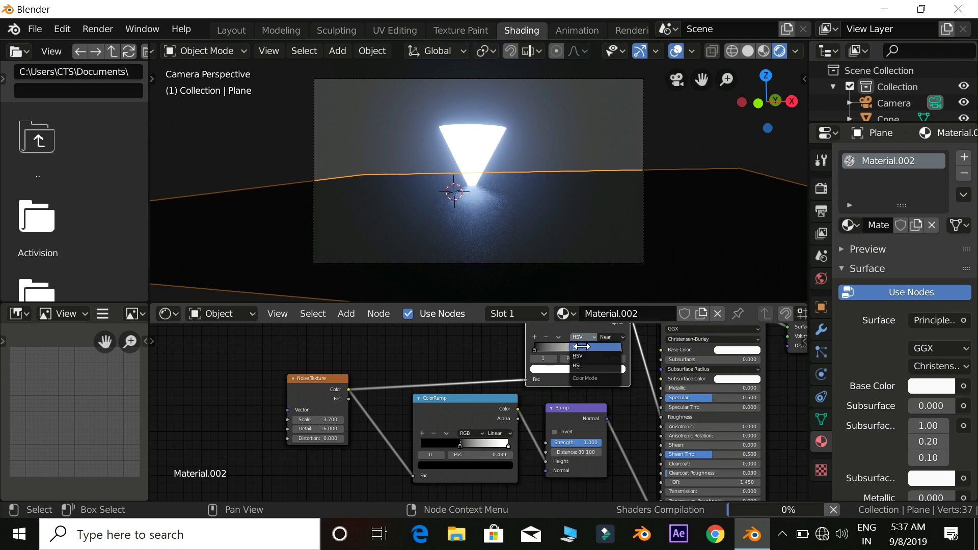
pyautogui.click(581, 346)
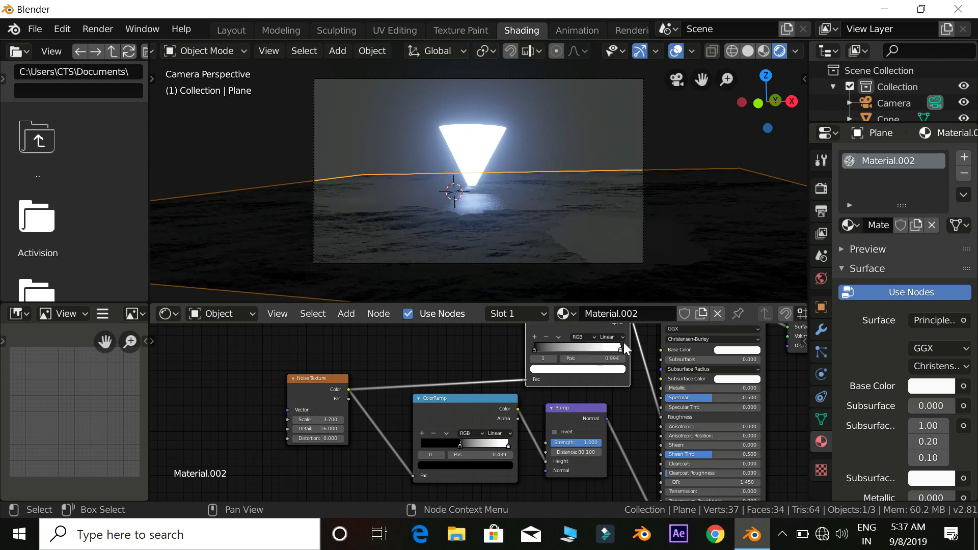
pyautogui.hotkey('shift', 'a')
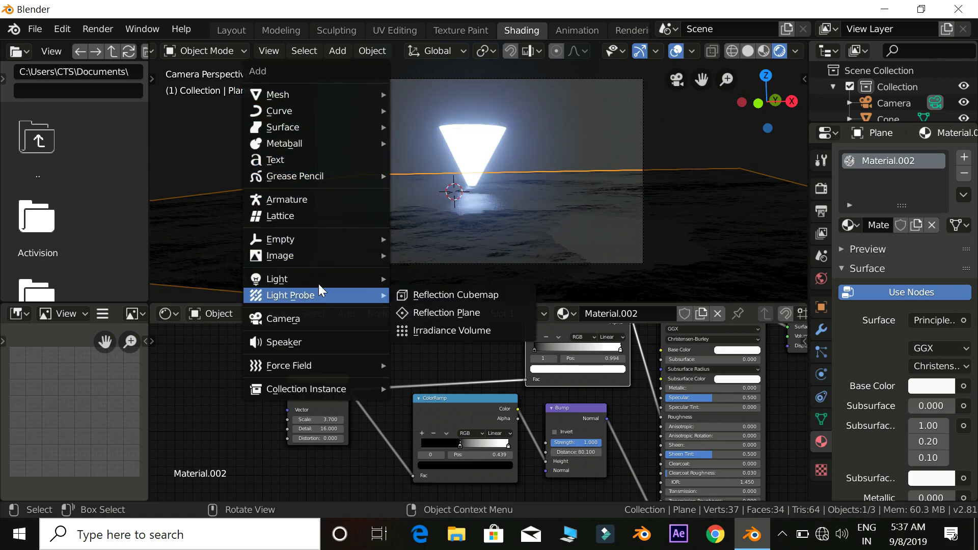
# Step: Add a point light with 62.3 W power and 0.6 m radius, and move it up
pyautogui.moveTo(330, 287)
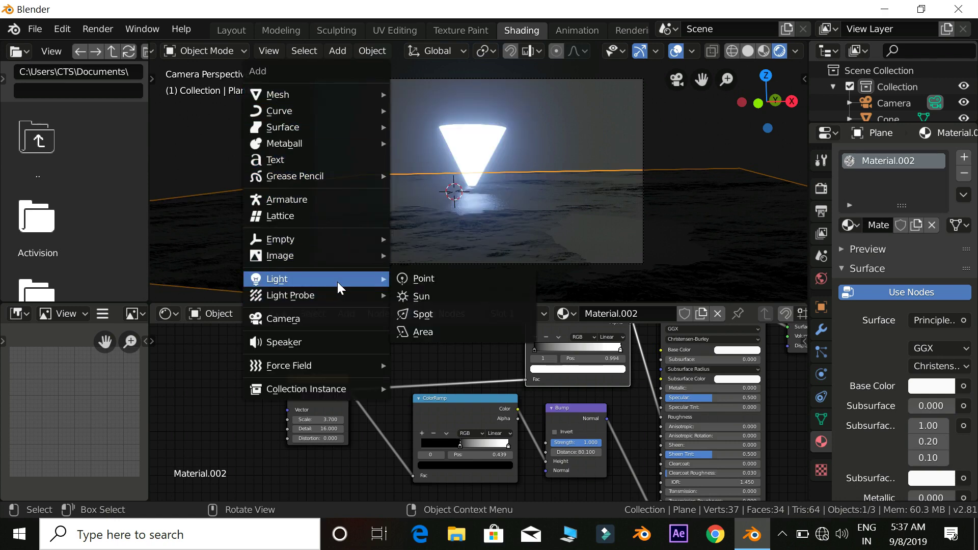
pyautogui.click(426, 279)
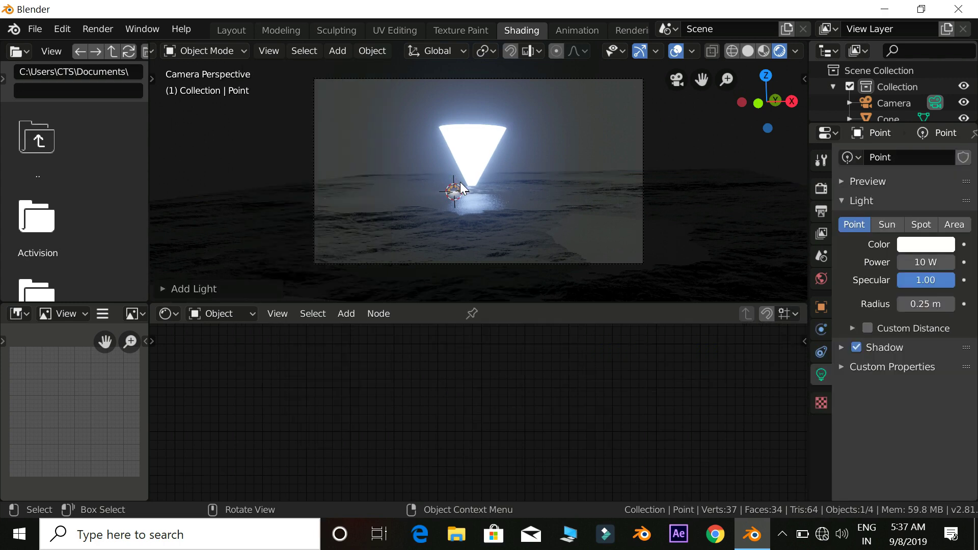
pyautogui.press('g')
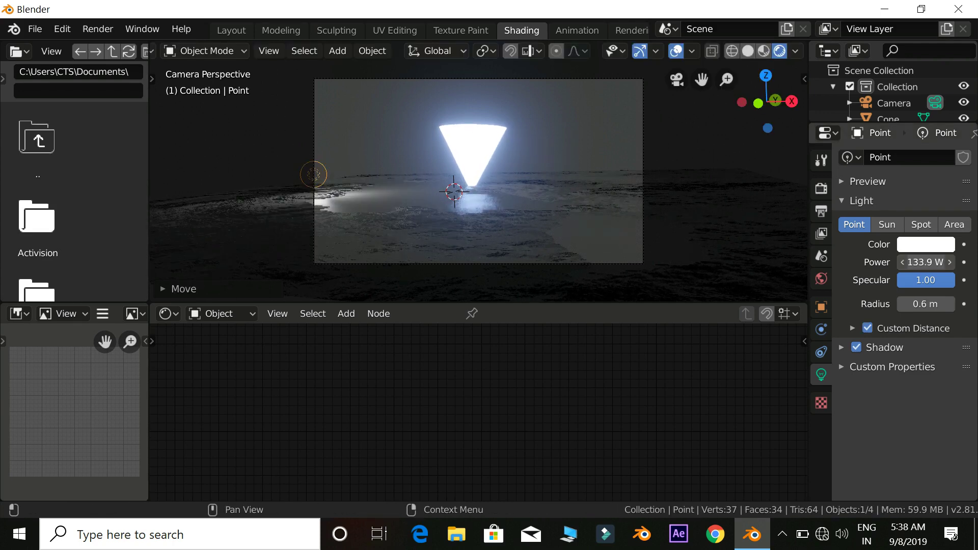
pyautogui.moveTo(918, 263)
pyautogui.mouseDown()
pyautogui.moveTo(957, 262)
pyautogui.moveTo(918, 264)
pyautogui.mouseUp()
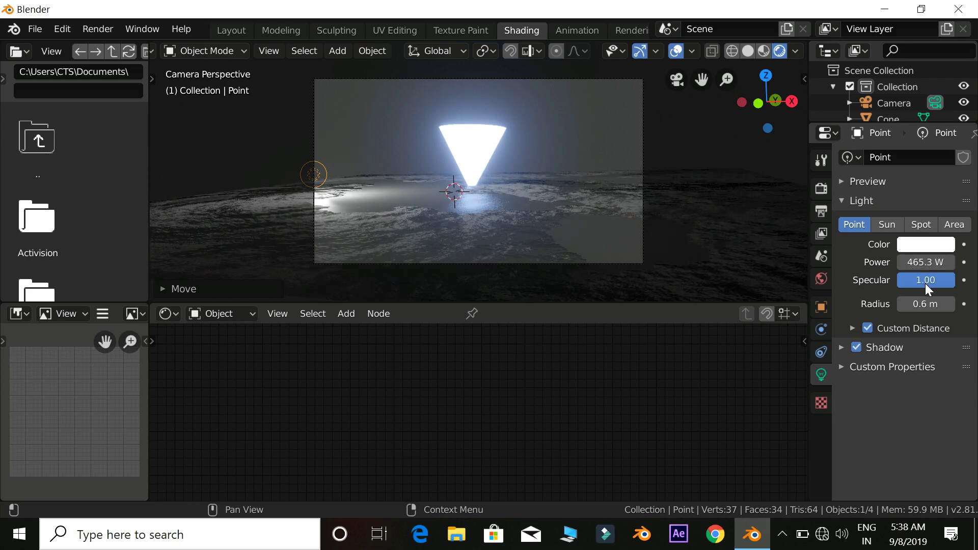
pyautogui.moveTo(926, 262); pyautogui.dragTo(887, 262)
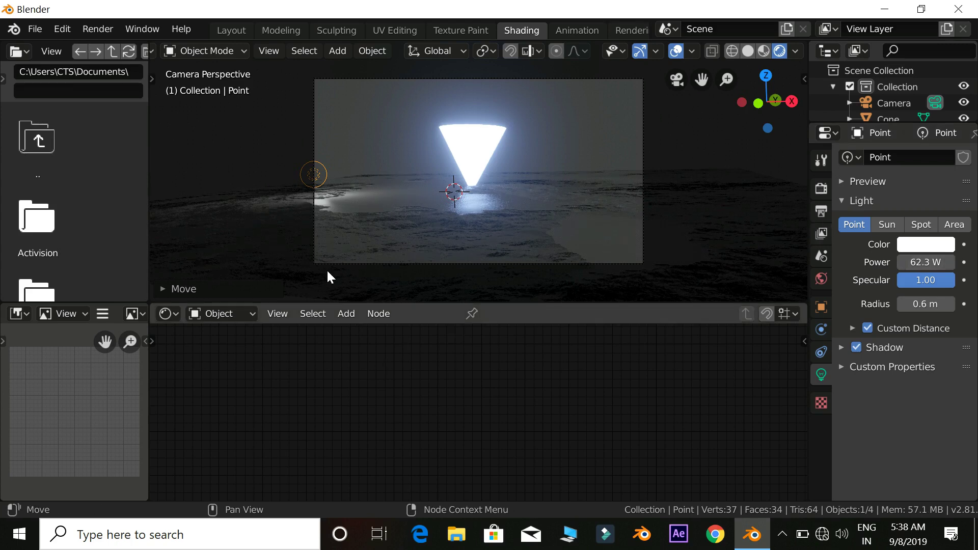
pyautogui.press('g')
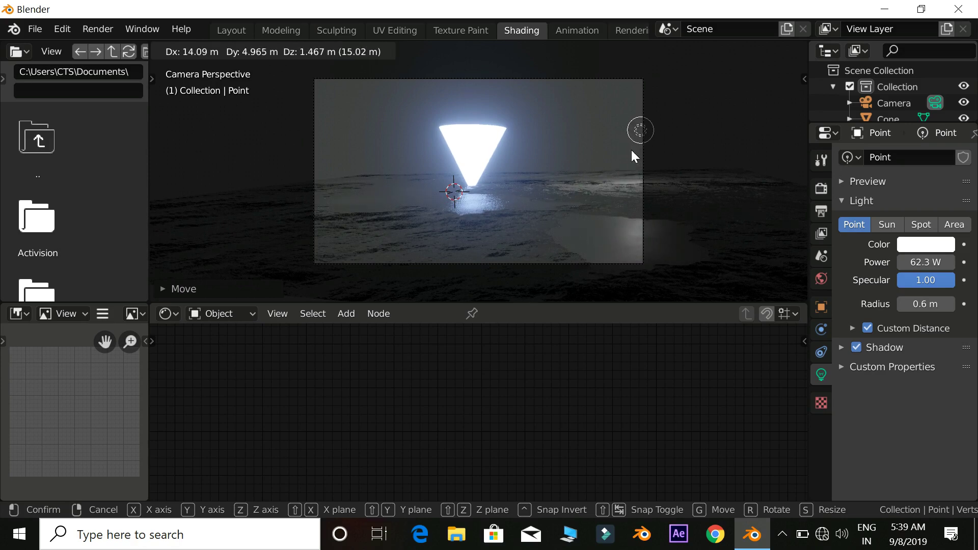
# Step: Fix the point light high above and right of the cone, then orbit the view around the scene
pyautogui.click(631, 152)
pyautogui.moveTo(633, 160); pyautogui.dragTo(688, 185, button='middle')
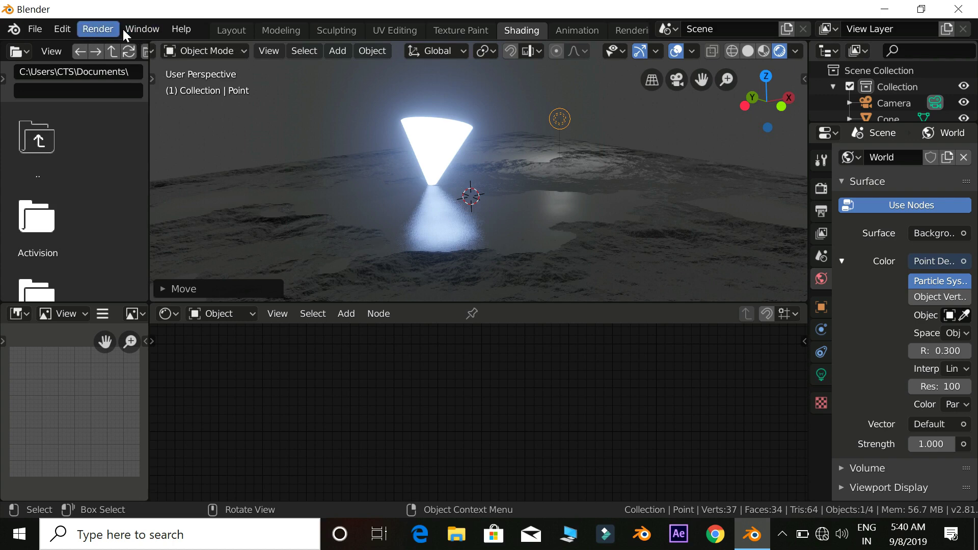
# Step: Render the camera view to an image in the Rendering workspace, then close the render window
pyautogui.click(619, 30)
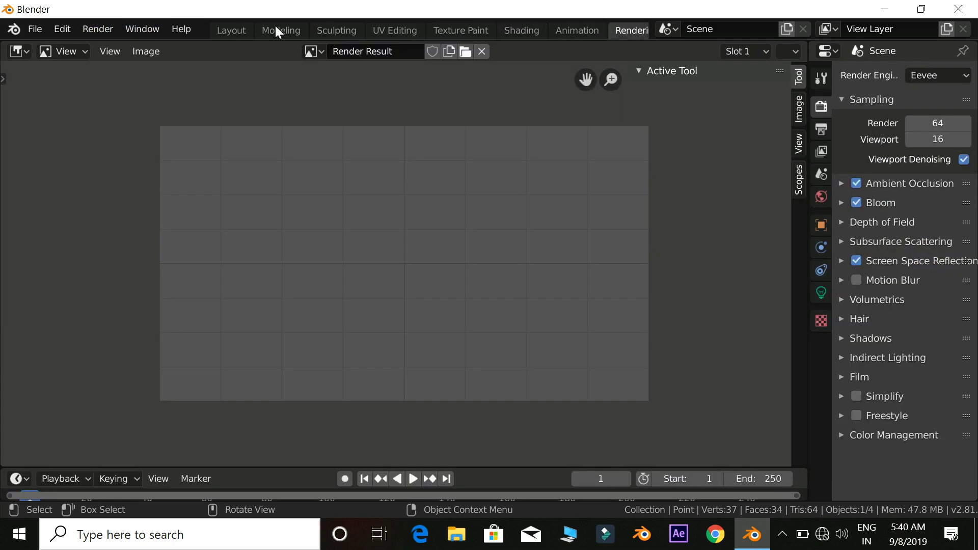
pyautogui.click(102, 27)
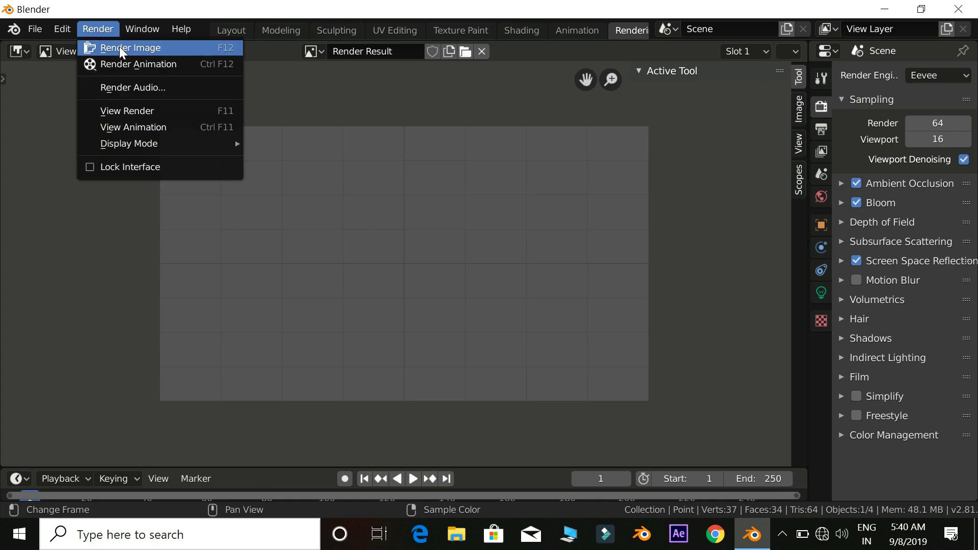
pyautogui.click(119, 47)
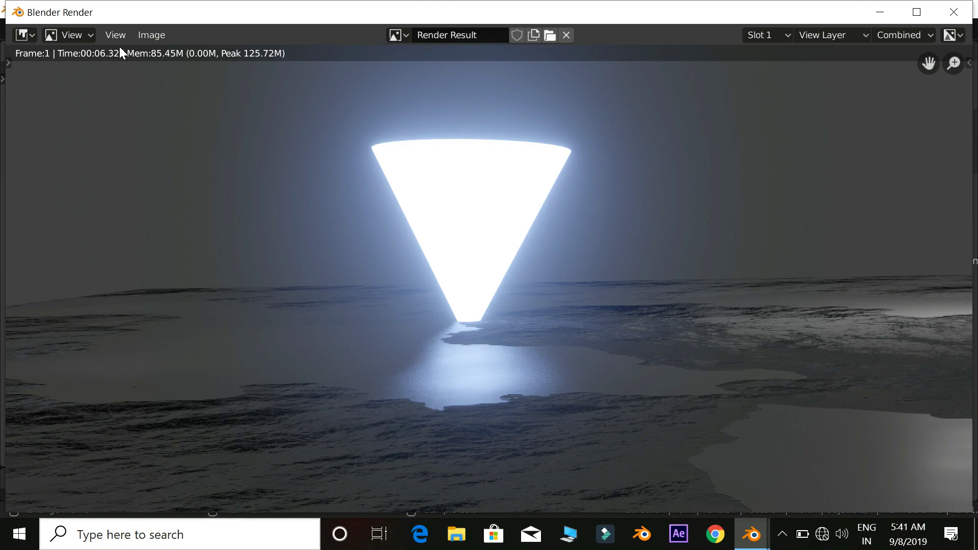
pyautogui.click(937, 8)
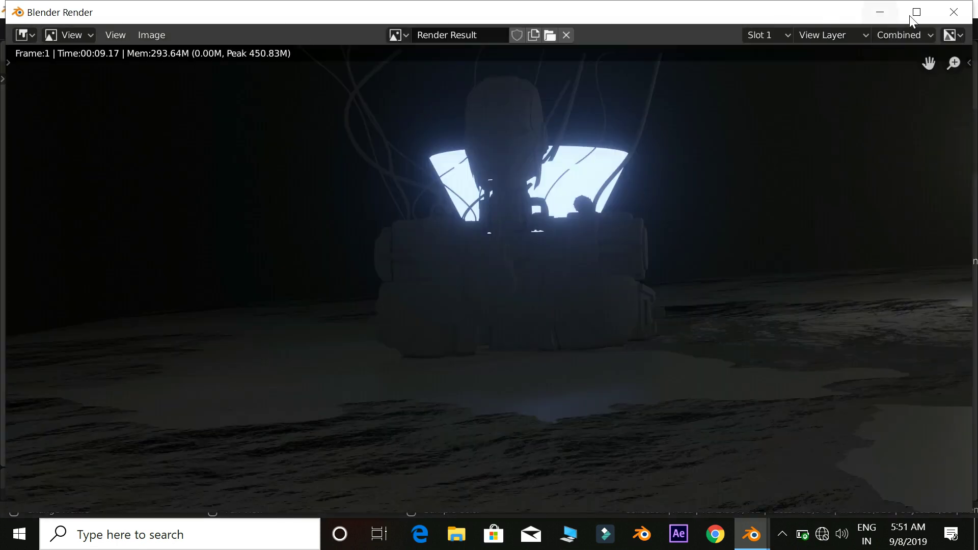
# Step: Close the render window, return to Layout and undo the Area light's last move
pyautogui.click(958, 9)
pyautogui.click(231, 30)
pyautogui.hotkey('ctrl', 'z')
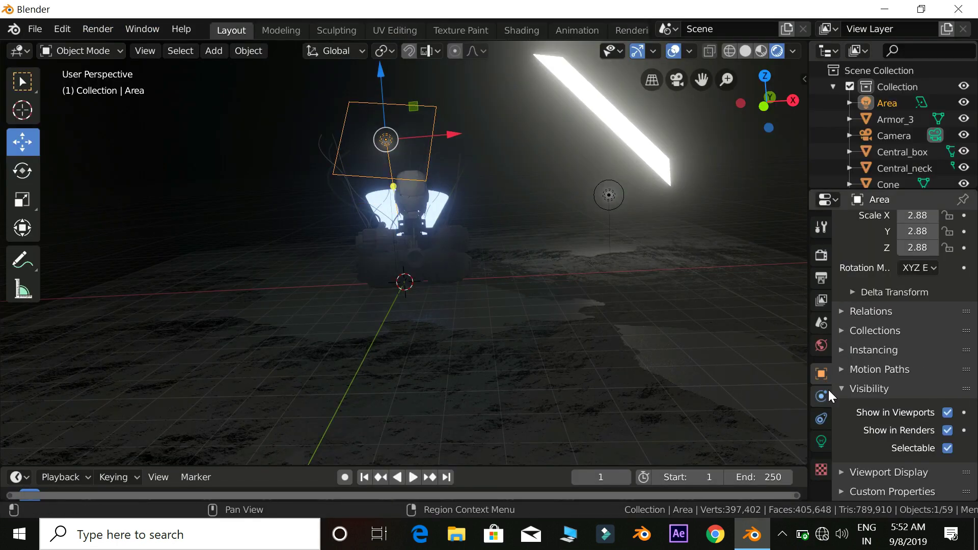
pyautogui.keyDown('ctrl'); pyautogui.scroll(-3, 822, 356); pyautogui.keyUp('ctrl')
pyautogui.keyDown('ctrl'); pyautogui.scroll(5, 823, 305); pyautogui.keyUp('ctrl')
pyautogui.keyDown('ctrl'); pyautogui.scroll(2, 823, 289); pyautogui.keyUp('ctrl')
pyautogui.keyDown('ctrl'); pyautogui.scroll(-1, 822, 300); pyautogui.keyUp('ctrl')
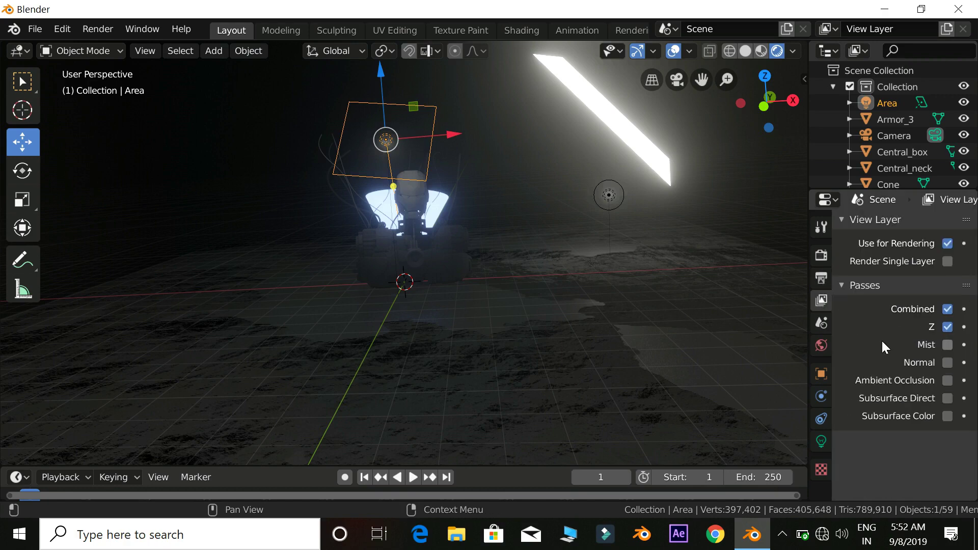
# Step: Try a white World viewport display colour, revert it to dark grey, then view the Area light's constraints
pyautogui.click(821, 322)
pyautogui.moveTo(845, 326); pyautogui.dragTo(856, 439)
pyautogui.scroll(-2, 856, 439)
pyautogui.keyDown('ctrl'); pyautogui.scroll(-1, 843, 374); pyautogui.keyUp('ctrl')
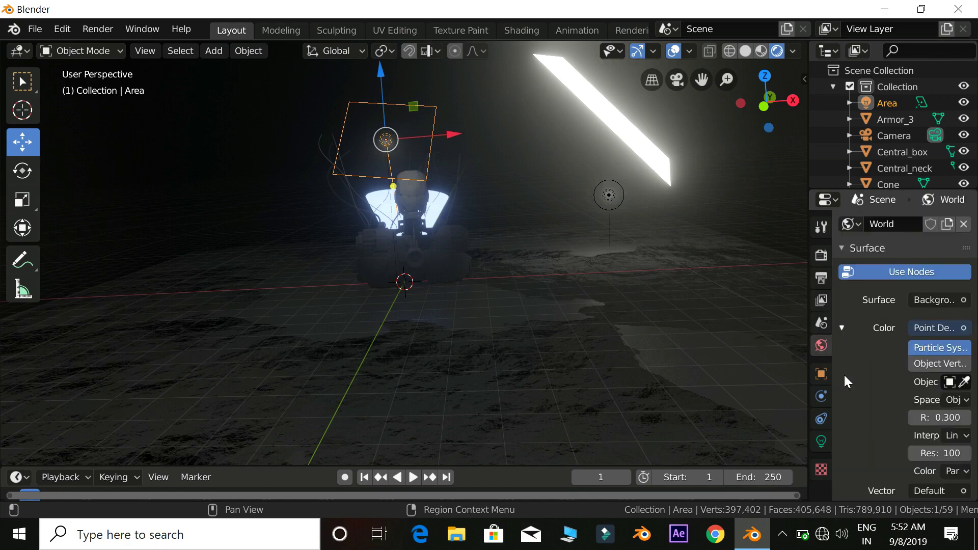
pyautogui.scroll(-2, 906, 438)
pyautogui.click(842, 472)
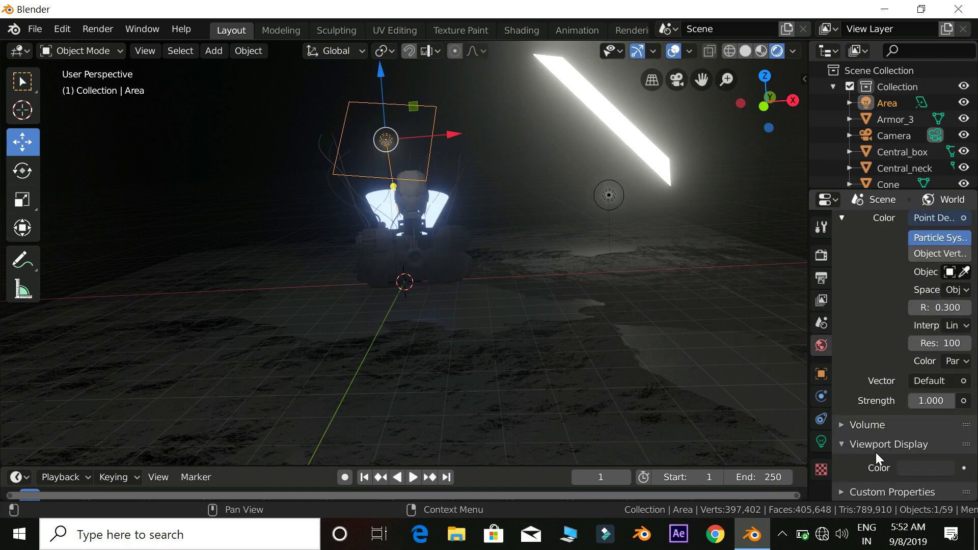
pyautogui.click(938, 468)
pyautogui.moveTo(941, 331); pyautogui.dragTo(883, 221)
pyautogui.press('Escape')
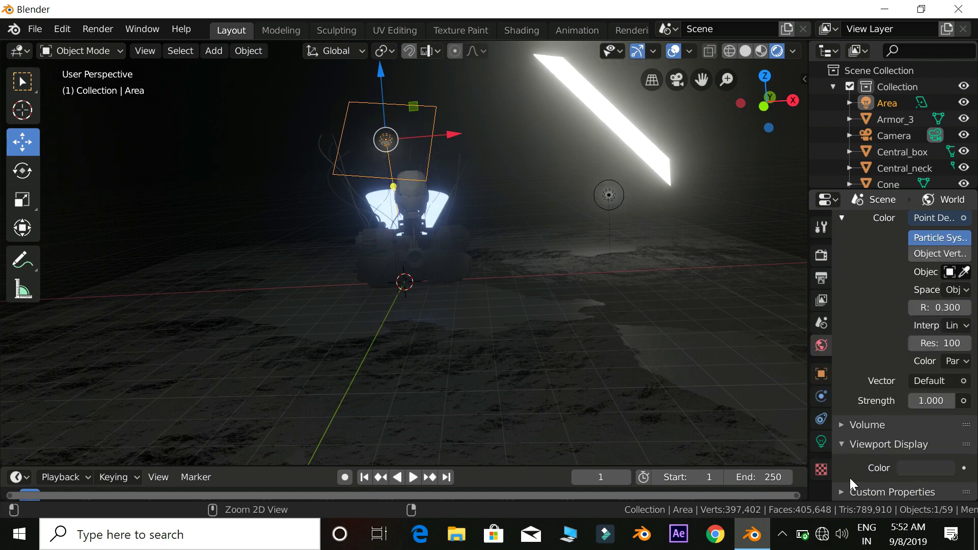
pyautogui.click(821, 374)
pyautogui.click(821, 418)
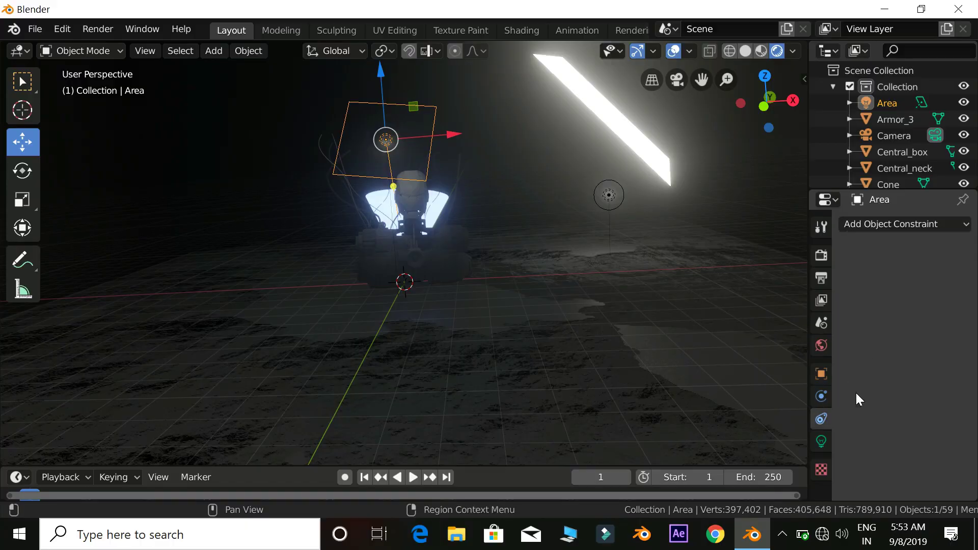